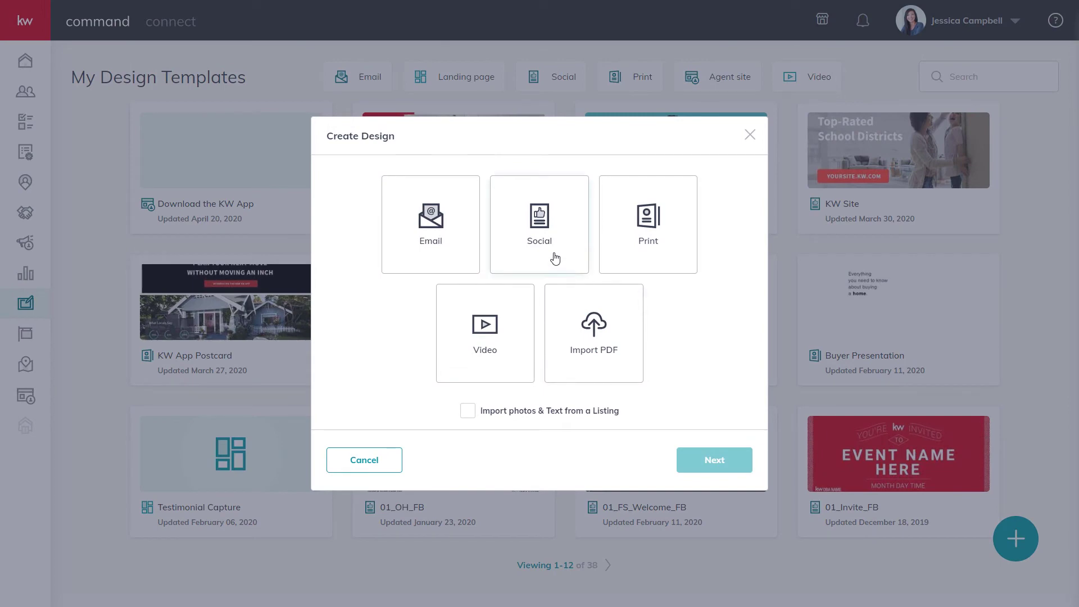
- Create a social design from the 07_FS_FB Facebook template in the For Sale category of Listings
left_click(557, 256)
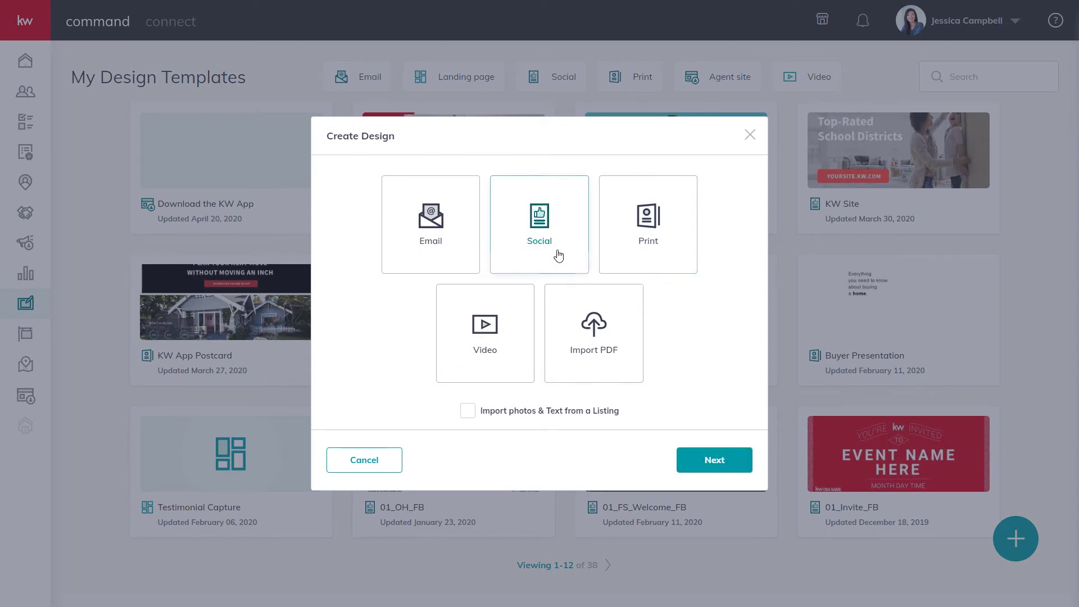
left_click(723, 475)
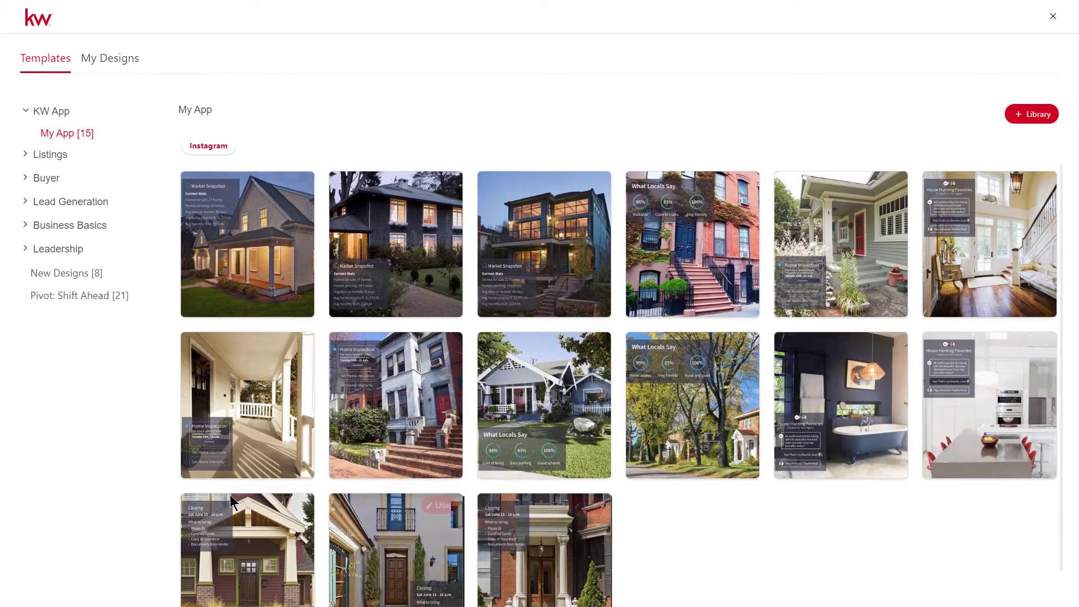
left_click(62, 161)
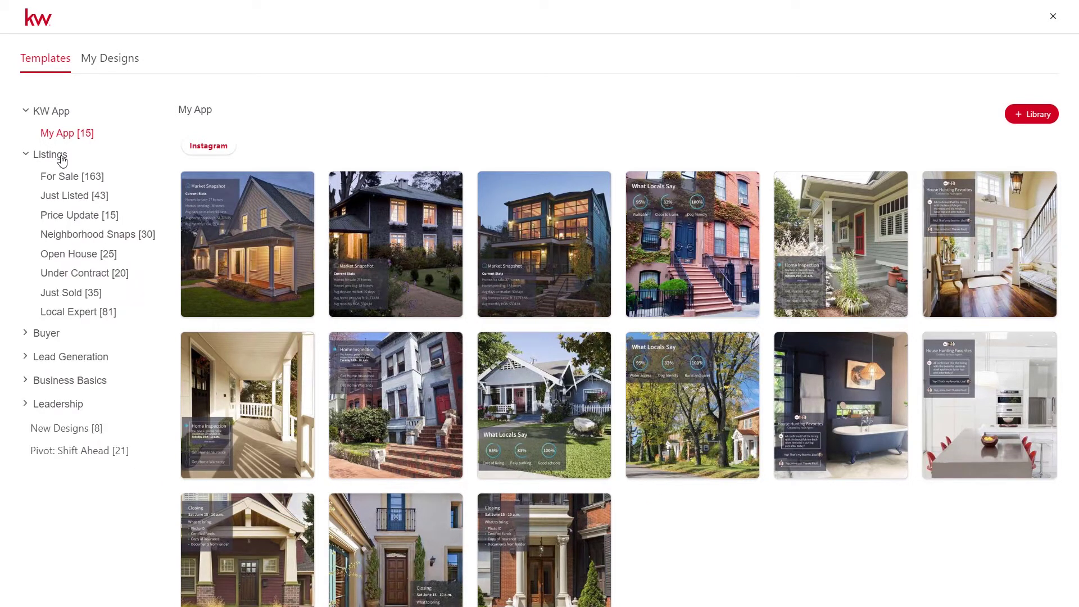
left_click(67, 178)
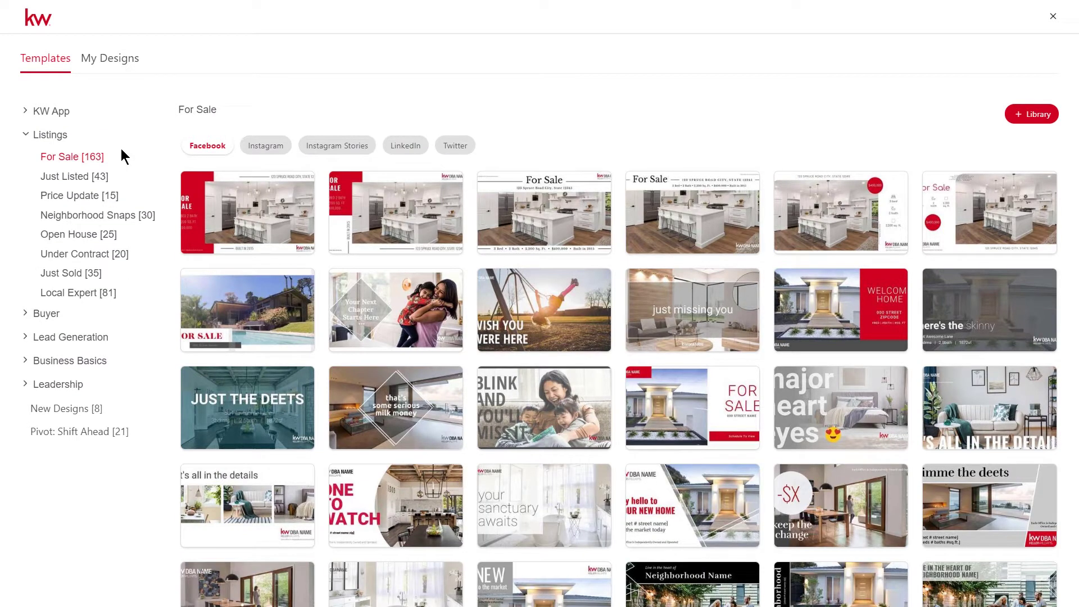
mouse_move(212, 203)
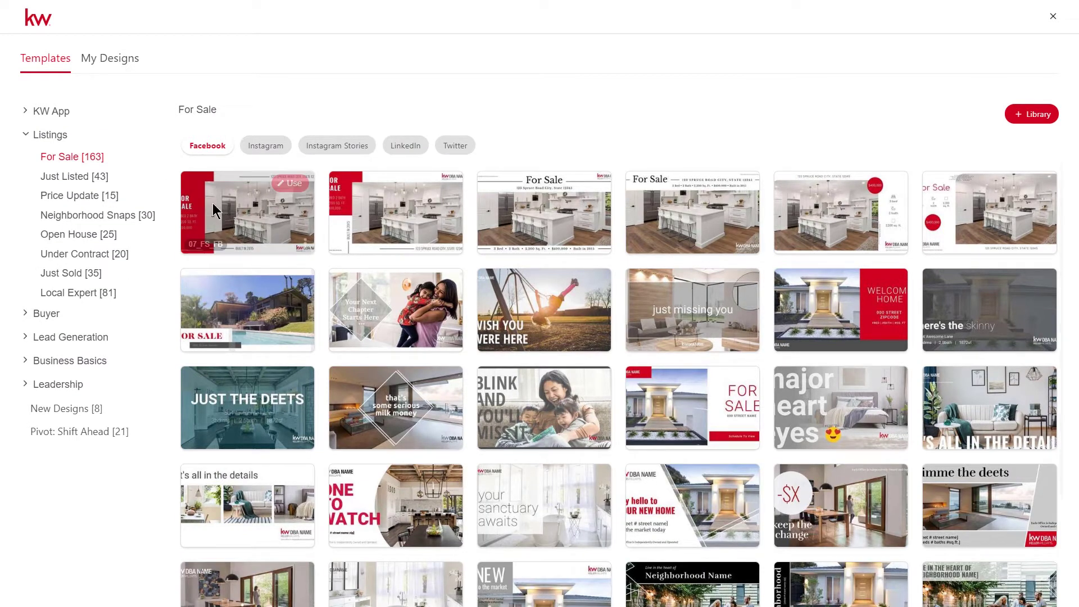
left_click(289, 185)
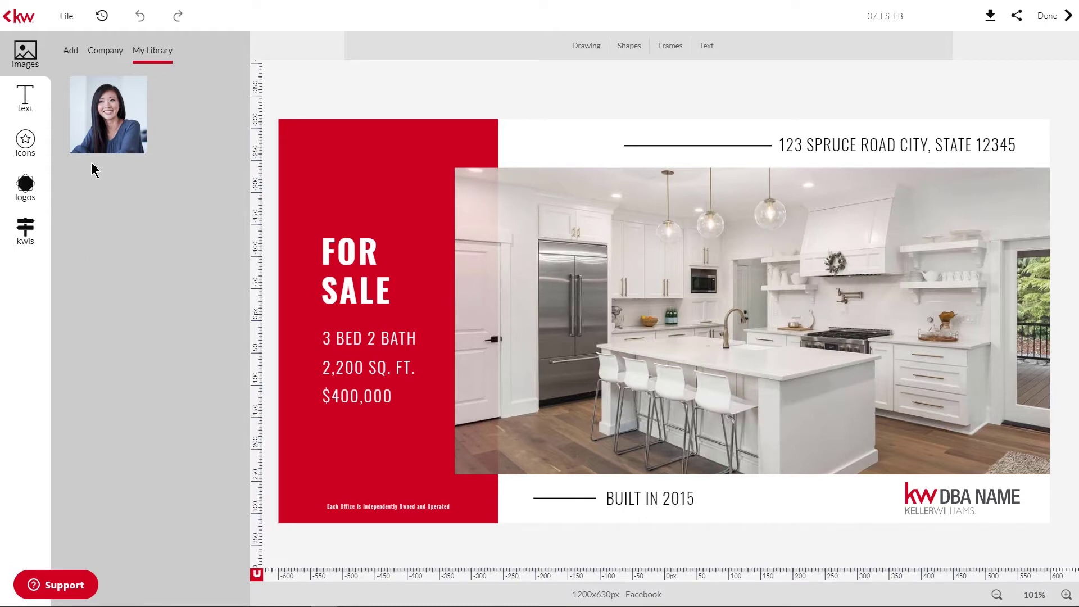
- Examine the file options and the list of previous versions of the design
left_click(70, 18)
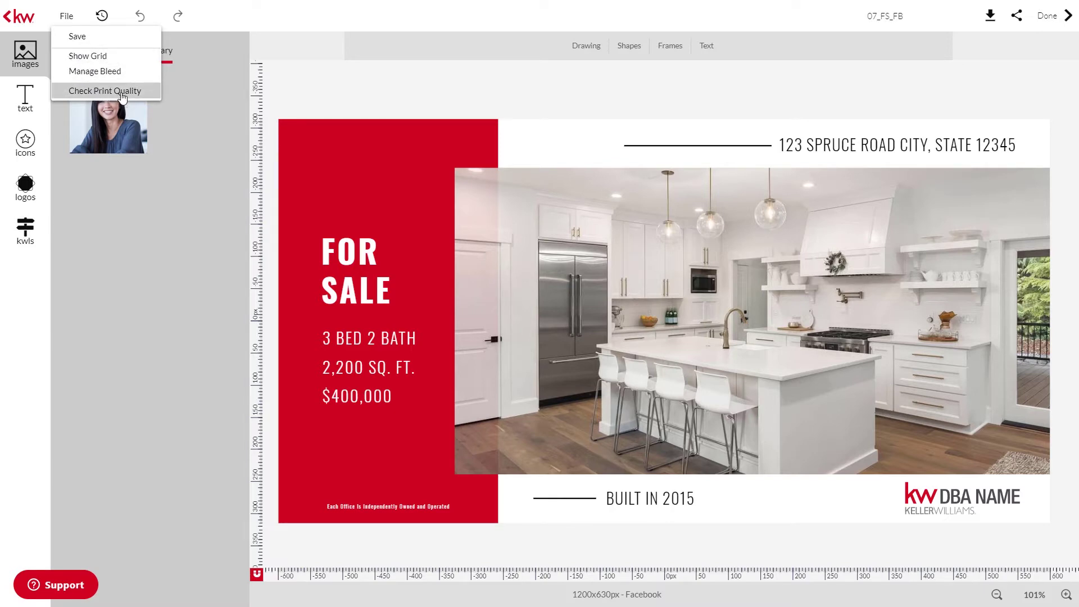
left_click(42, 26)
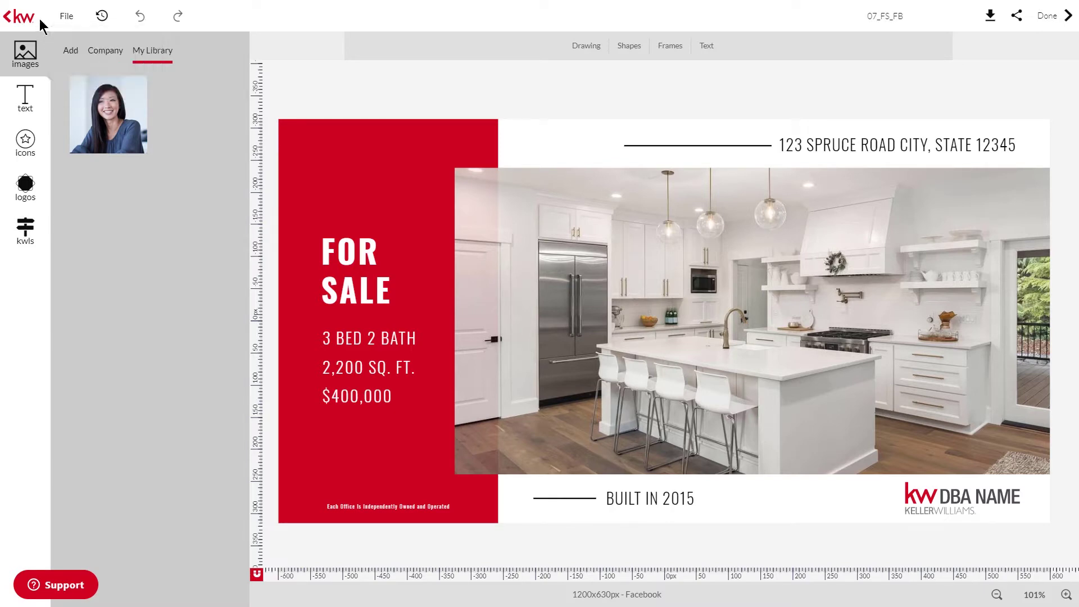
left_click(104, 18)
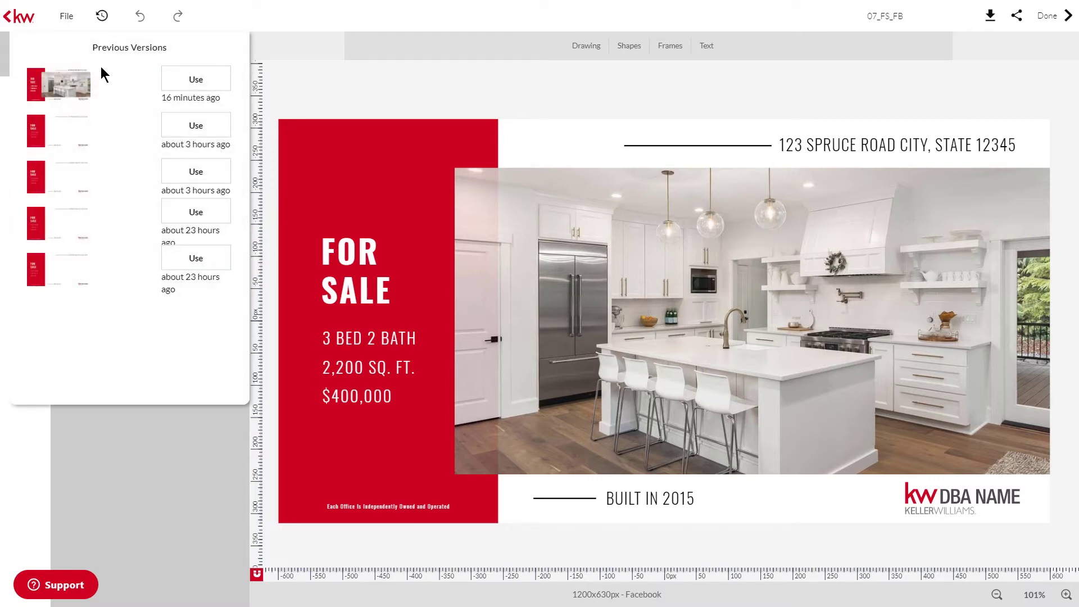
left_click(102, 17)
left_click(101, 17)
left_click(49, 19)
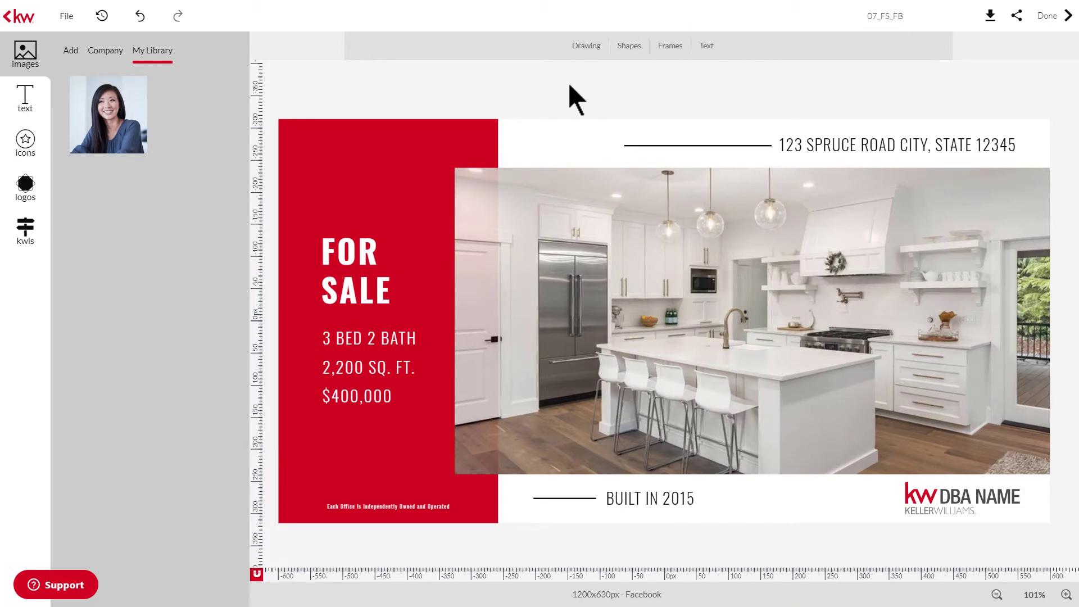
- Draw a square over the upper part of the kitchen photo and delete it
left_click(584, 48)
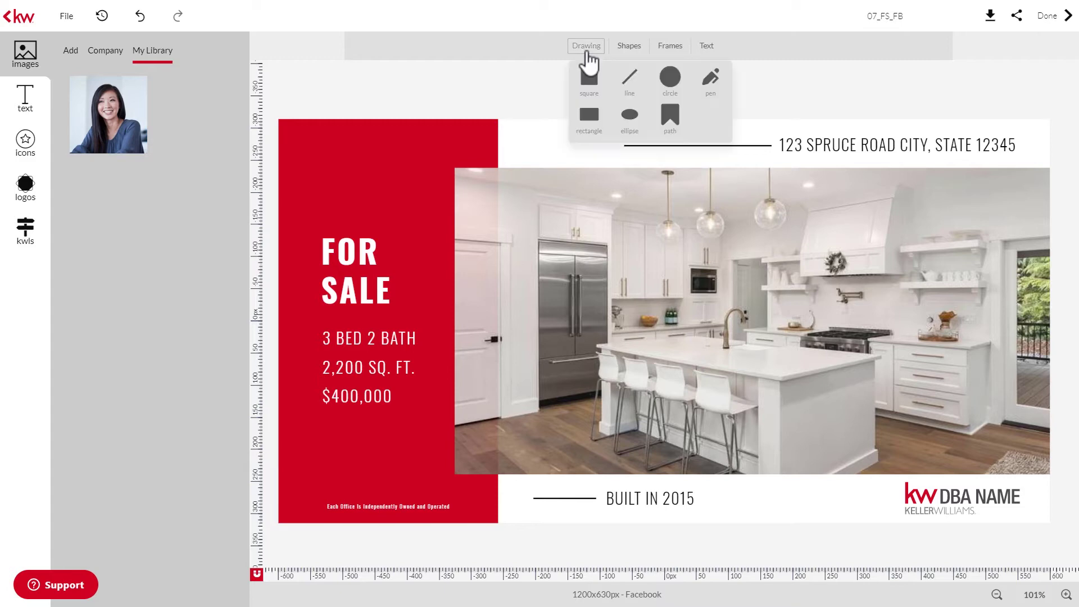
left_click(589, 81)
left_click_drag(543, 119, 682, 221)
key("Delete")
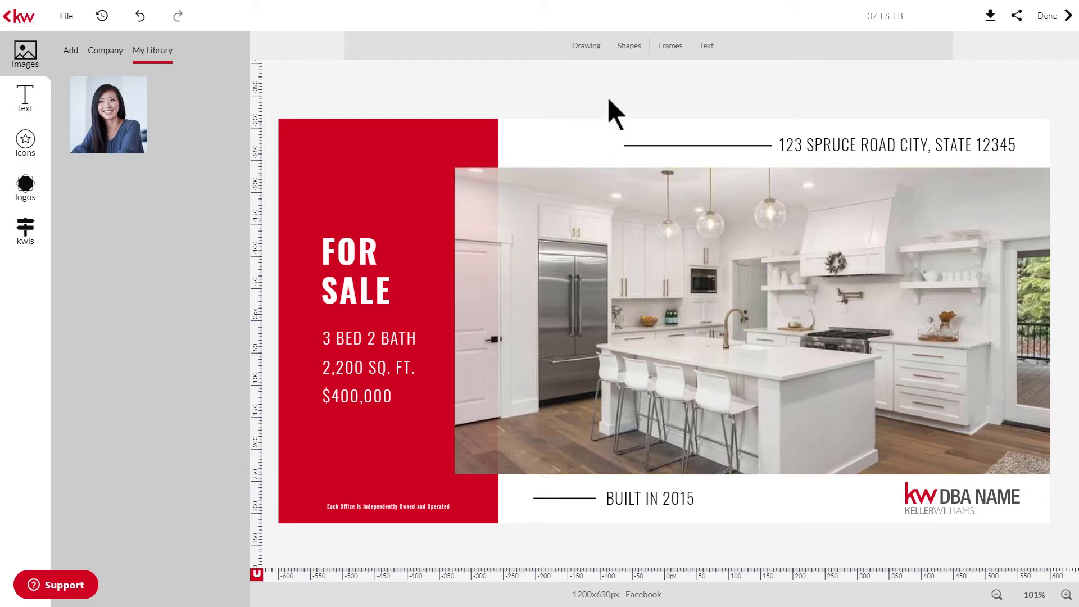
- Add a rounded square shape and place it near the upper-left corner of the kitchen photo
left_click(629, 46)
left_click(699, 120)
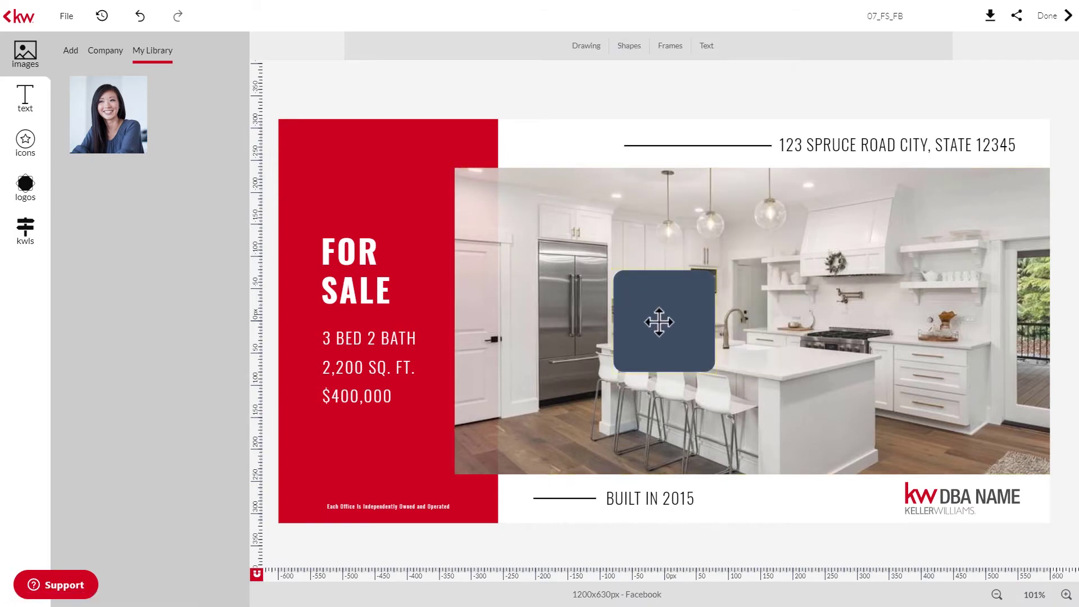
left_click_drag(645, 318, 508, 220)
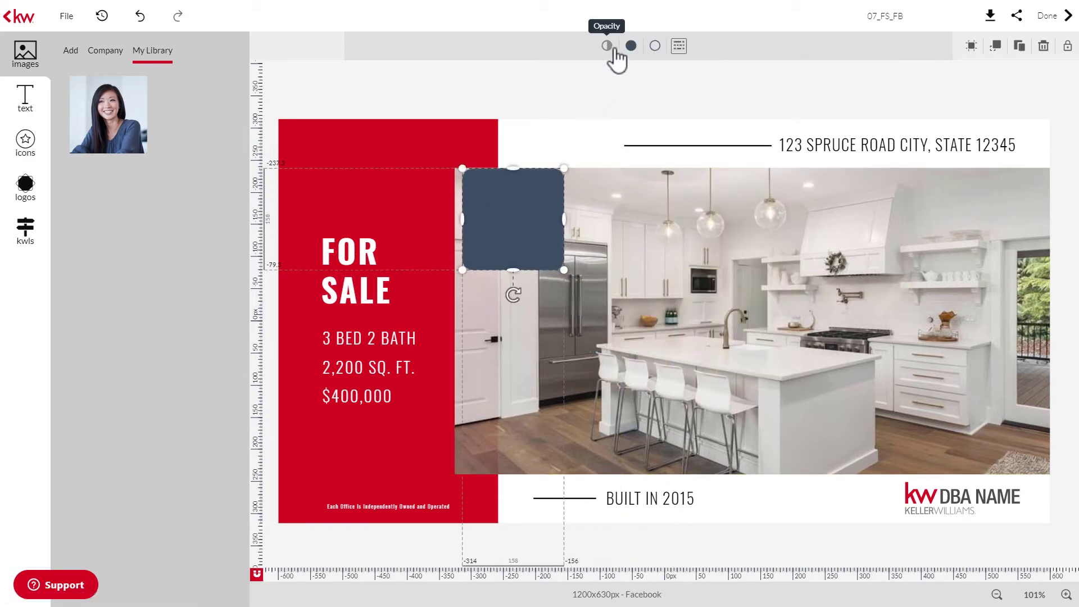
- Check the rounded square's opacity and fill colour options, and delete the shape
left_click(607, 46)
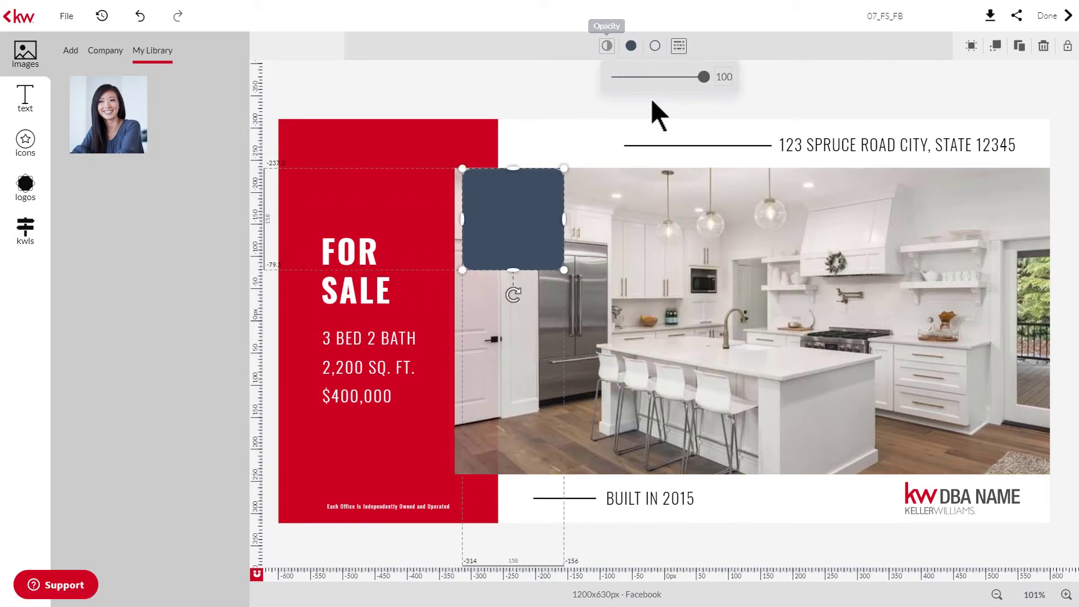
left_click(631, 46)
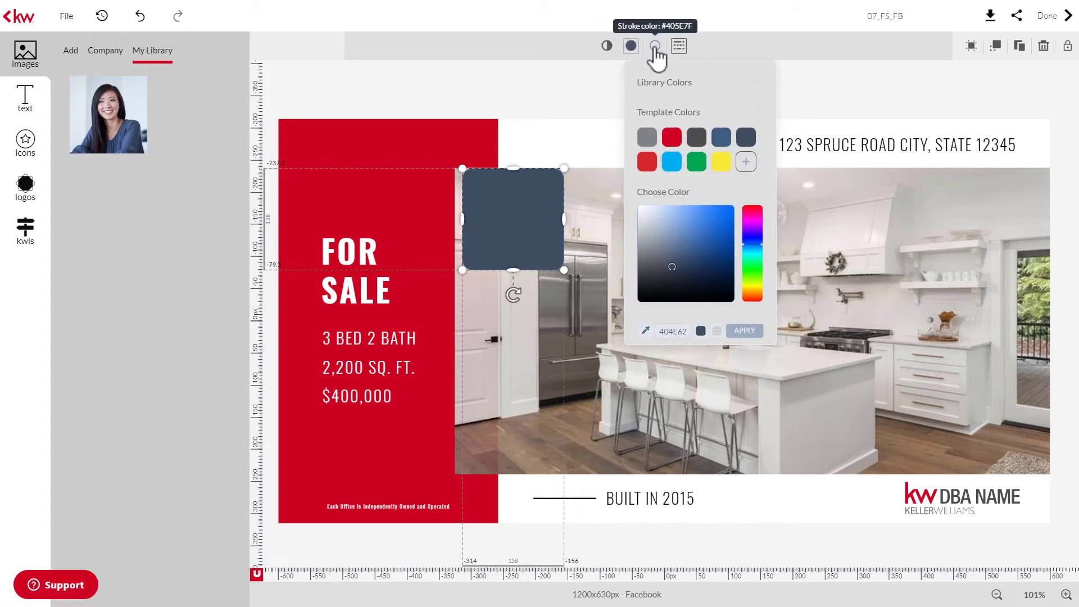
left_click(595, 74)
left_click(544, 194)
key("Delete")
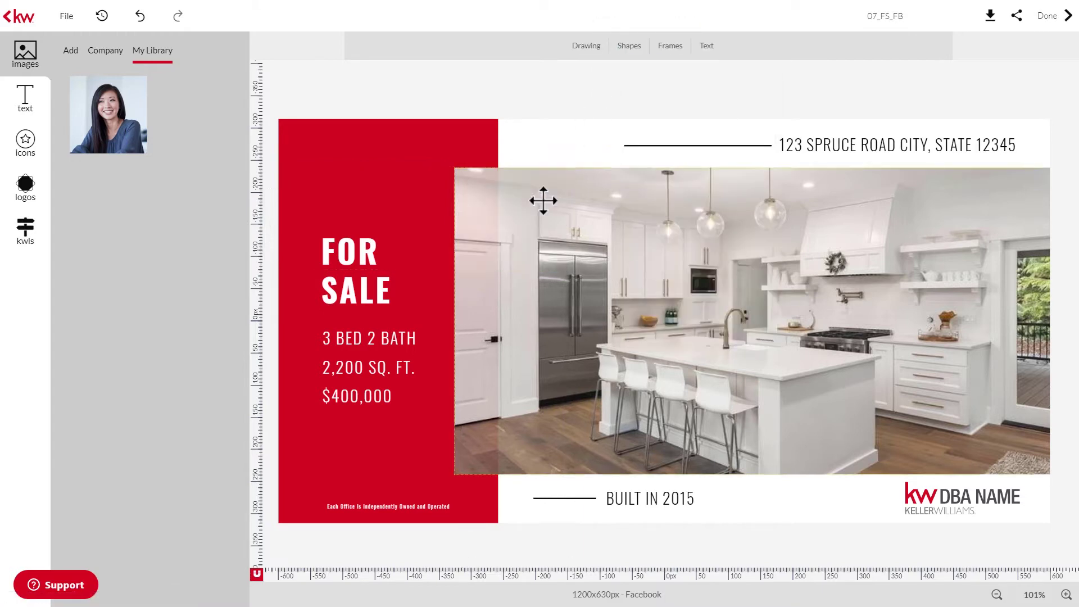
- Place a star-shaped image frame over the refrigerator area of the kitchen photo, enlarge it slightly and delete it
left_click(670, 46)
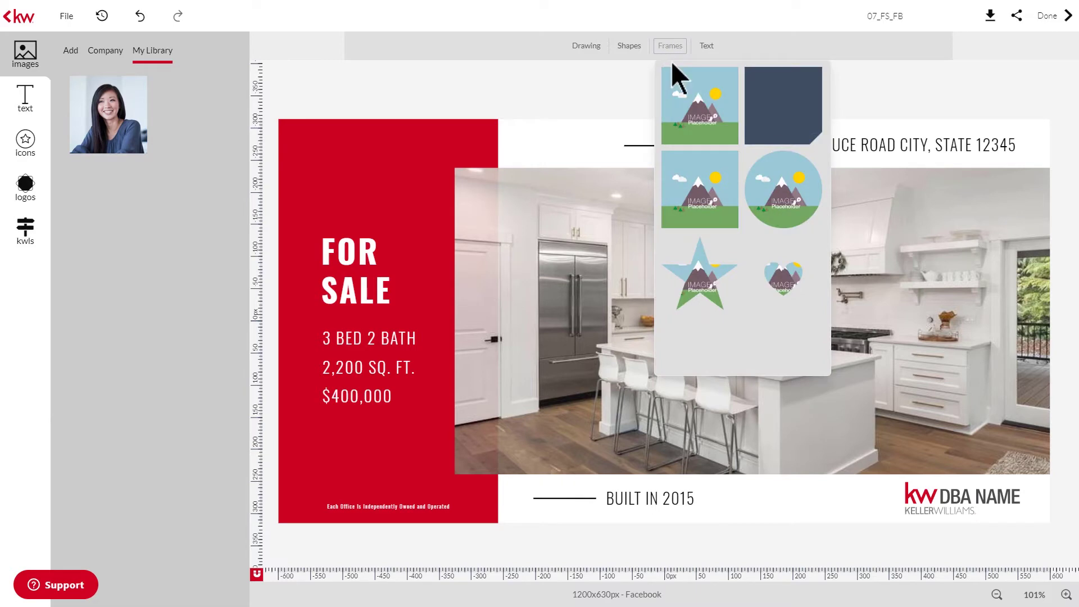
left_click(696, 292)
left_click_drag(623, 302, 531, 263)
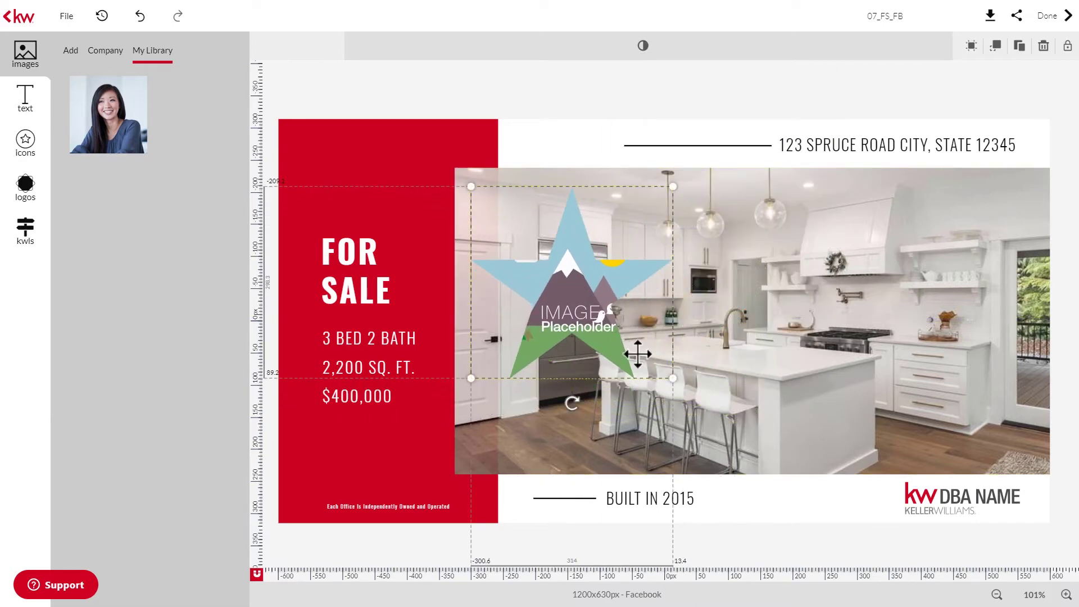
mouse_move(672, 380)
left_mouse_down()
mouse_move(686, 393)
mouse_move(573, 305)
mouse_move(680, 386)
left_mouse_up()
key("Delete")
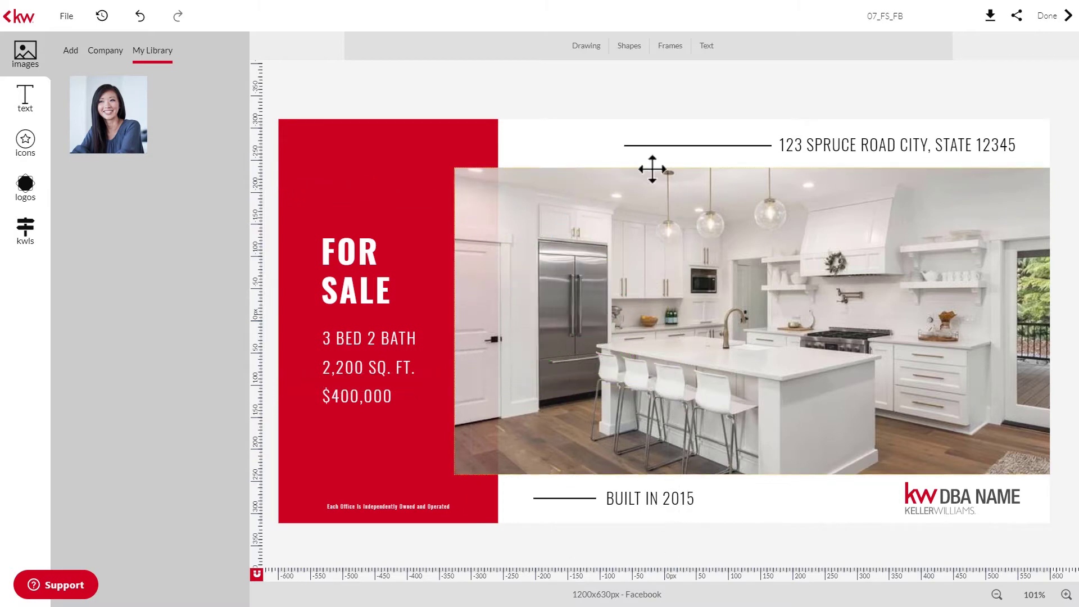
- Look over the preset text styles and the company folders and import sources for images
left_click(707, 47)
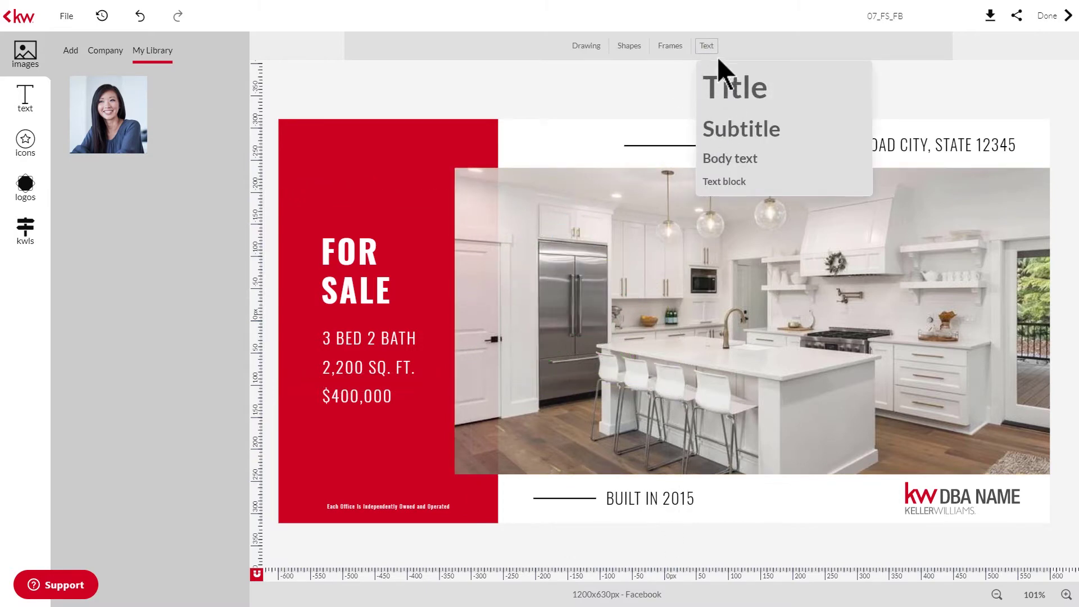
left_click(672, 70)
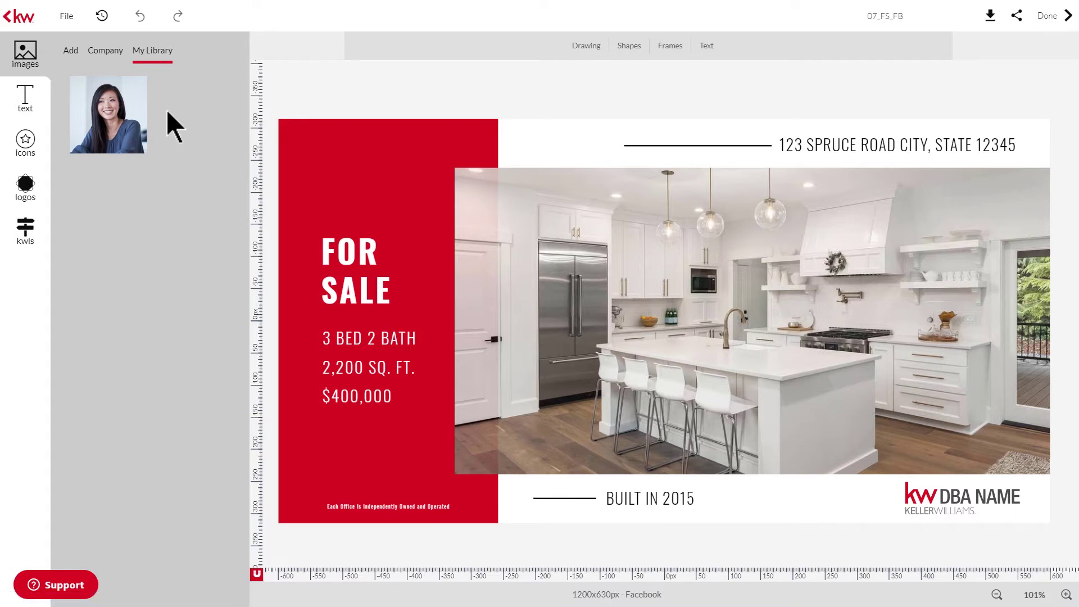
left_click(104, 56)
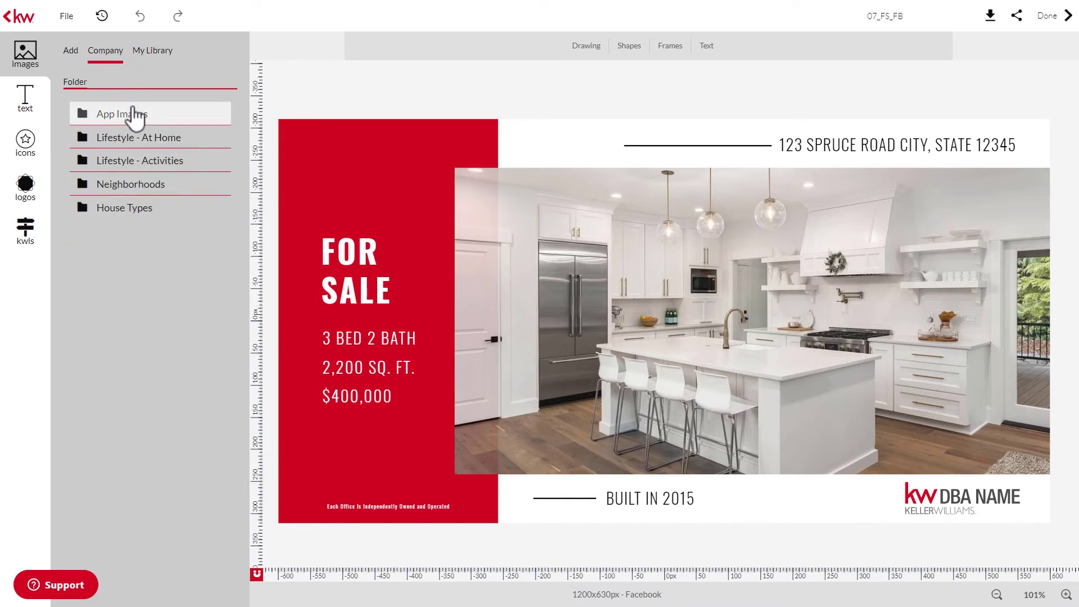
left_click(72, 54)
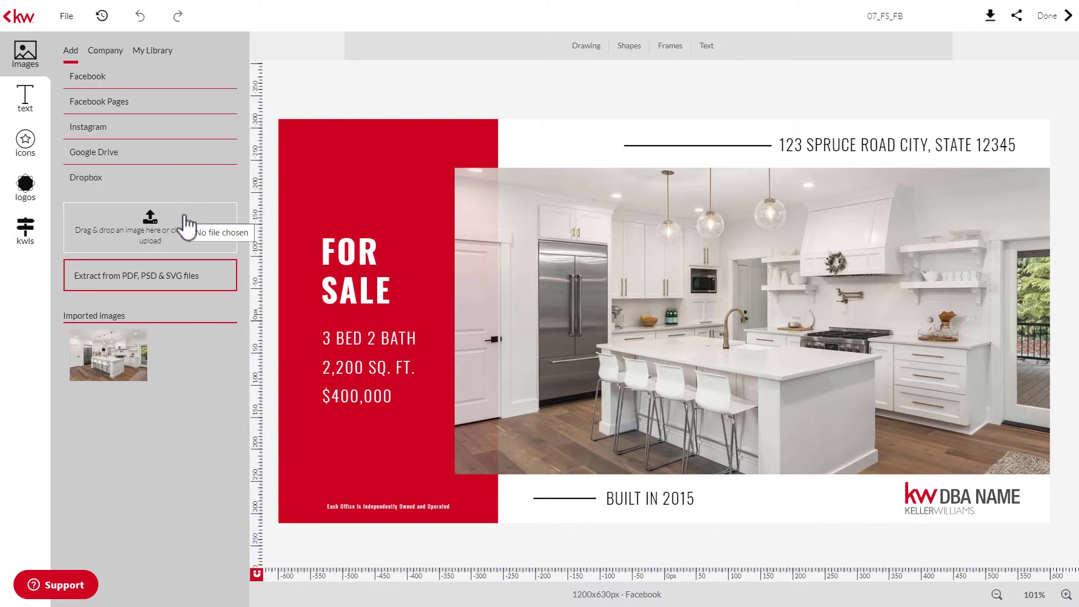
- Insert the first townhouse photo from the company's House Types folder into the design
left_click(105, 50)
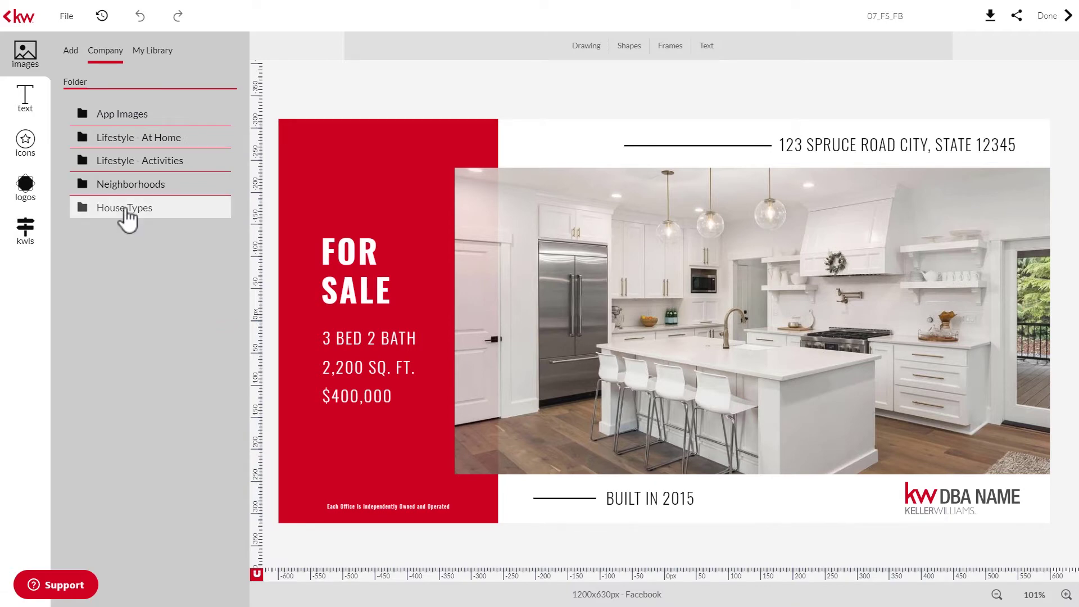
left_click(125, 209)
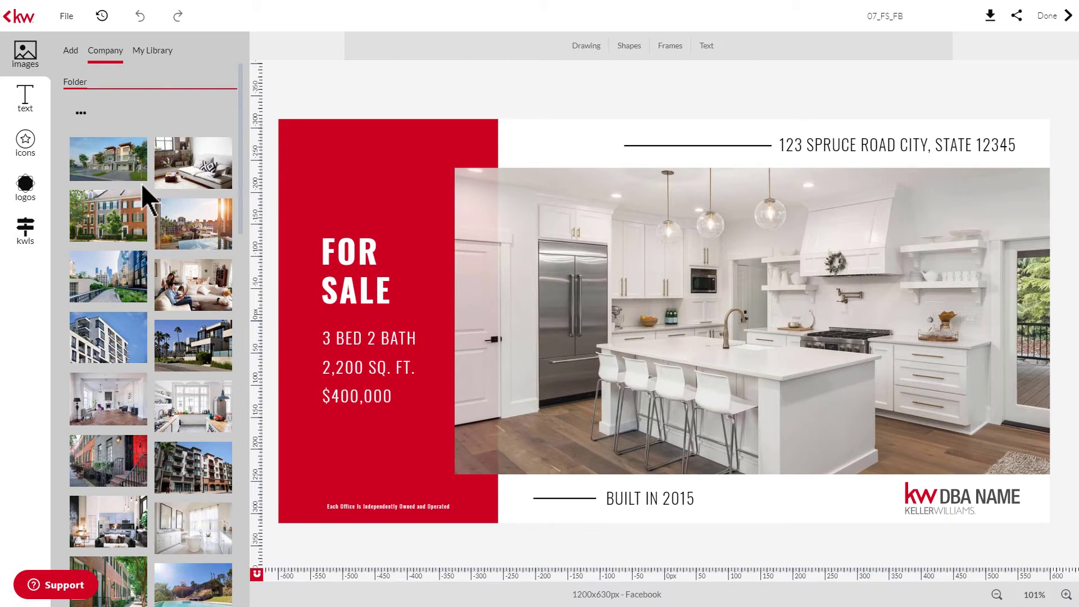
mouse_move(105, 168)
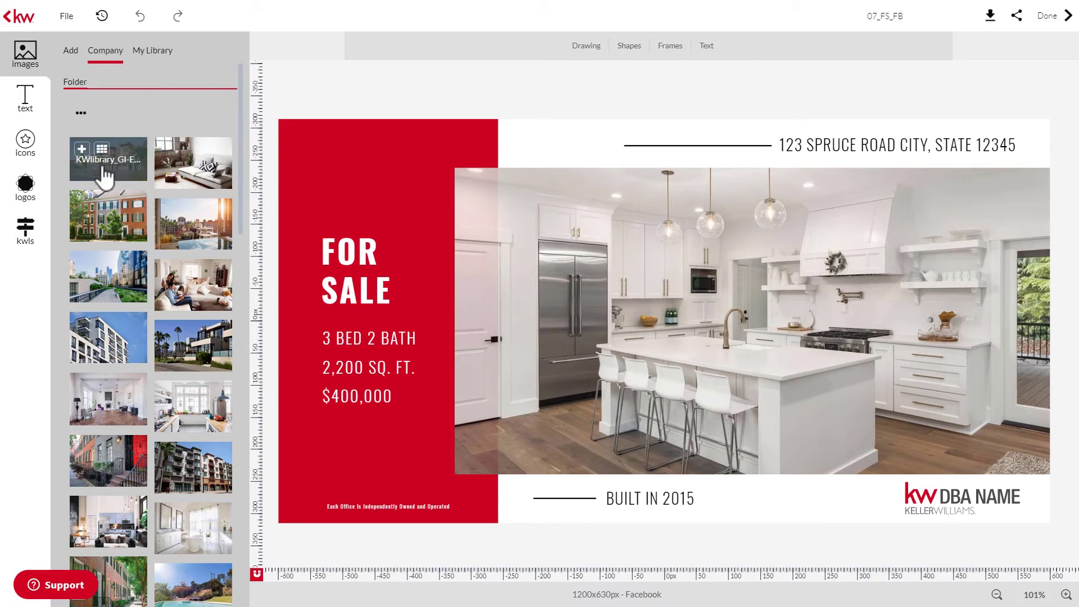
left_click(82, 150)
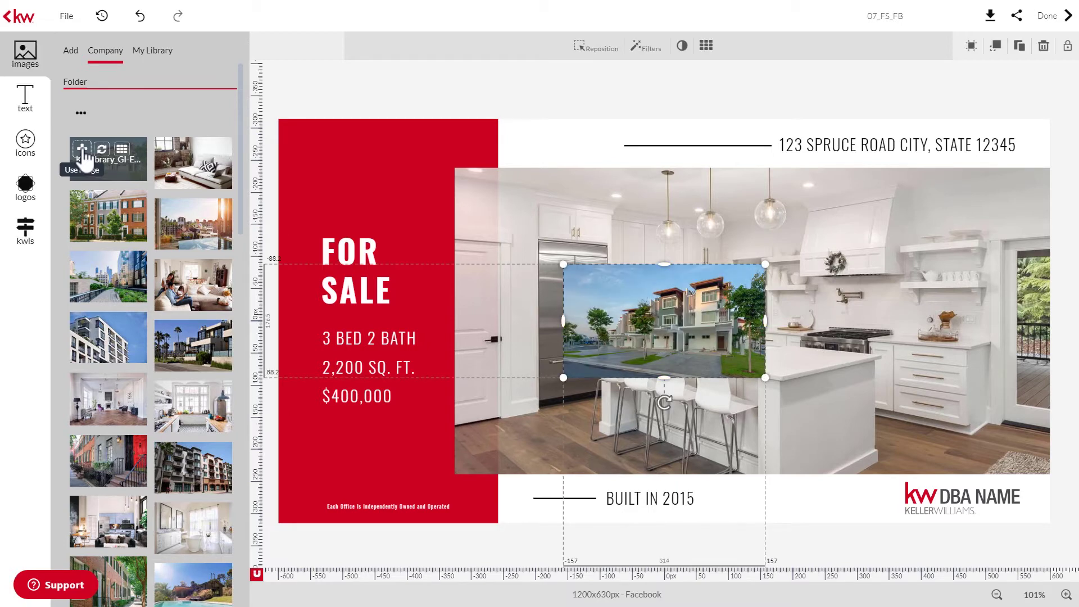
left_click(593, 51)
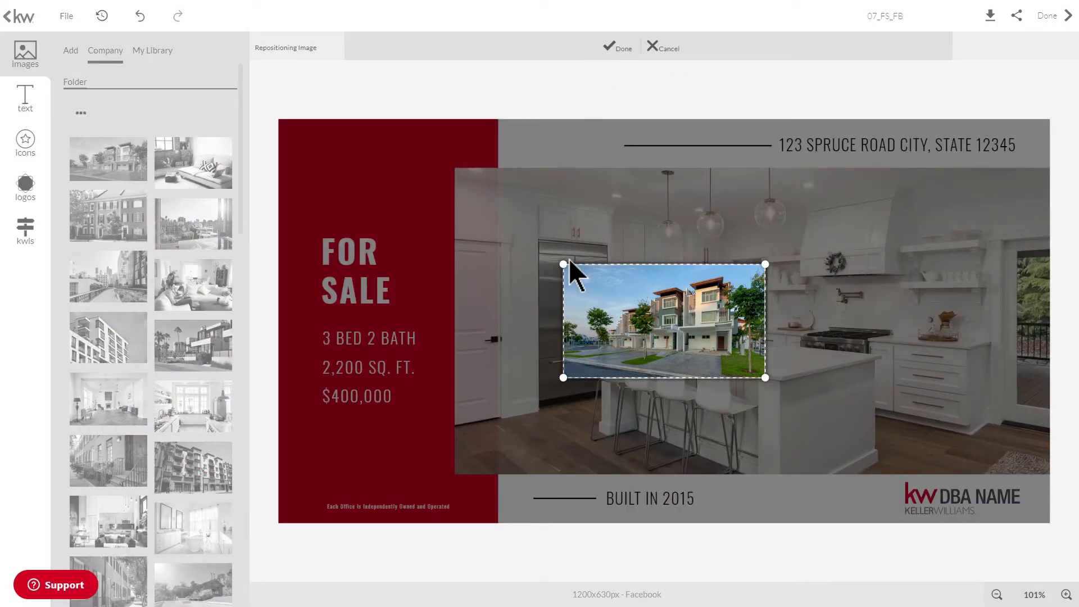
mouse_move(568, 258)
left_mouse_down()
mouse_move(536, 234)
mouse_move(569, 254)
left_mouse_up()
left_click(651, 47)
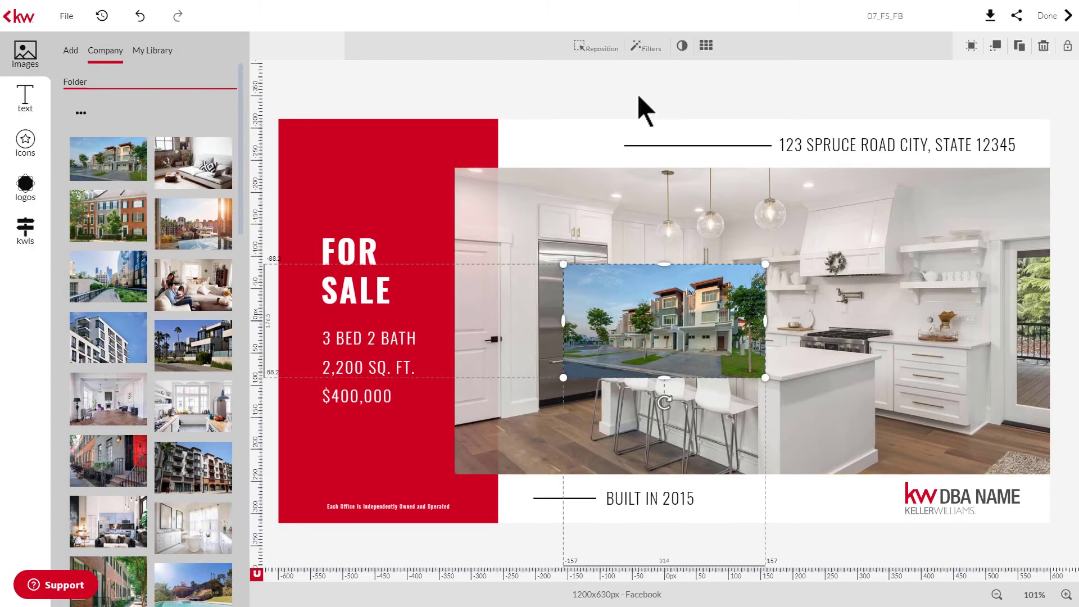
- Preview the Edge filter preset on the townhouse photo and choose the Festive preset
left_click(646, 48)
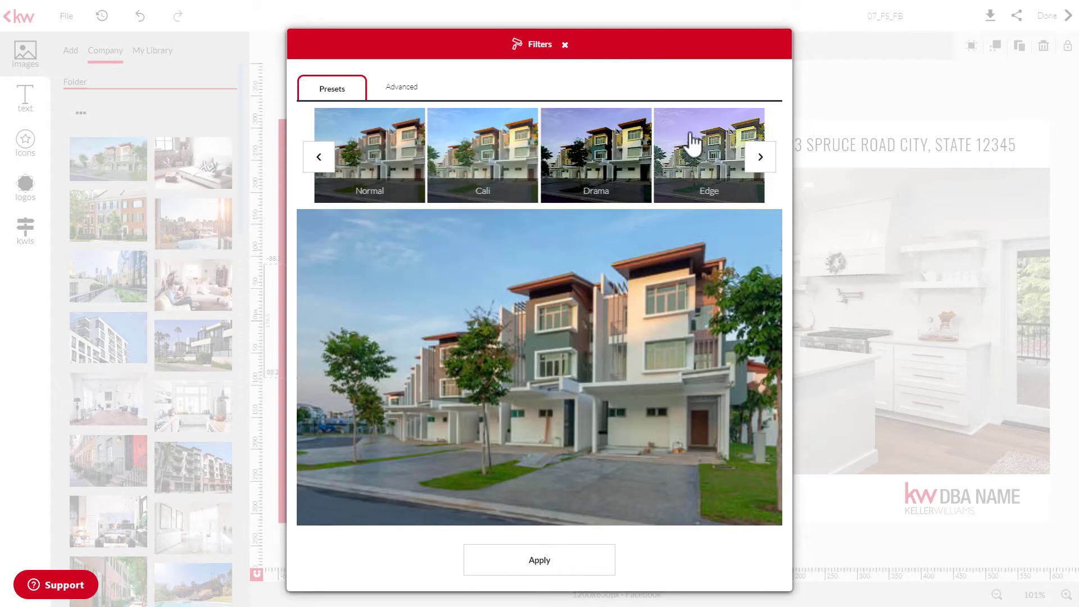
left_click(689, 147)
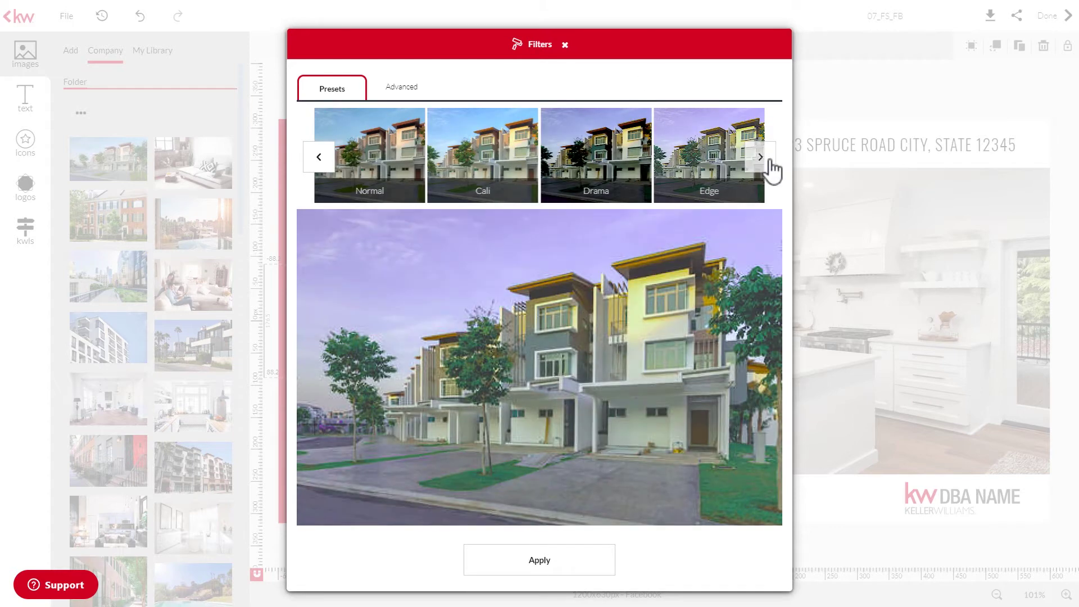
left_click(760, 160)
left_click(728, 168)
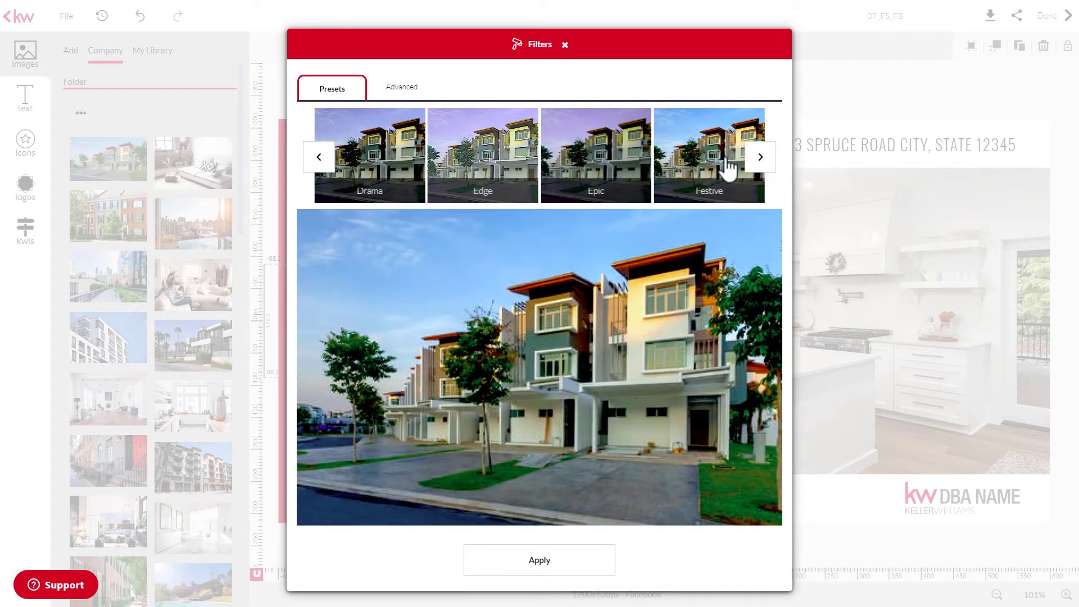
- Try saturation values of 20 and -3 in the townhouse photo's advanced filters and close the filters without applying them
left_click(402, 87)
left_click(453, 138)
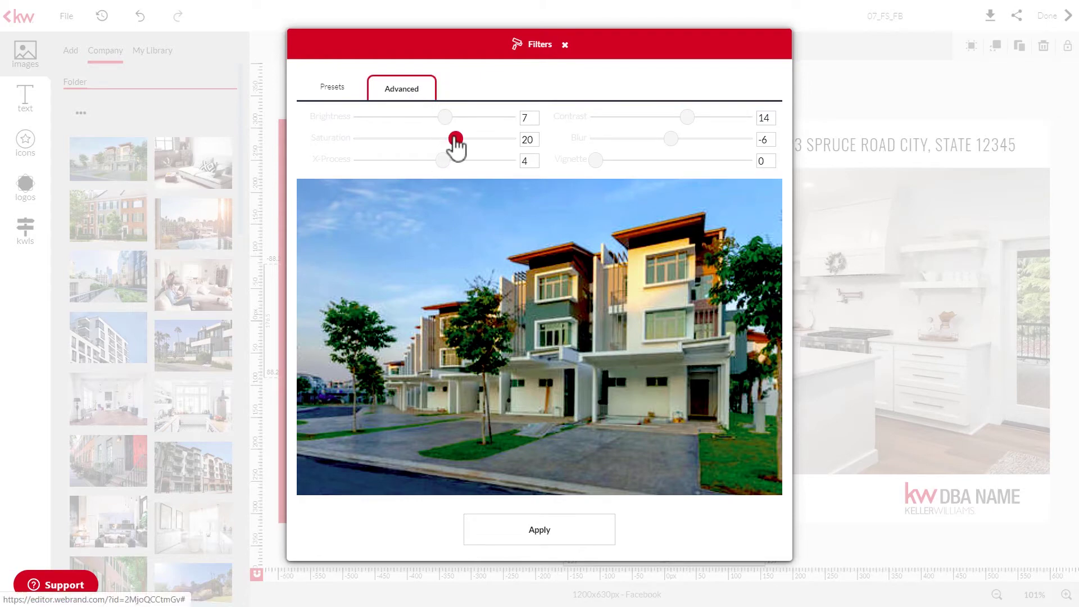
left_click_drag(456, 138, 436, 139)
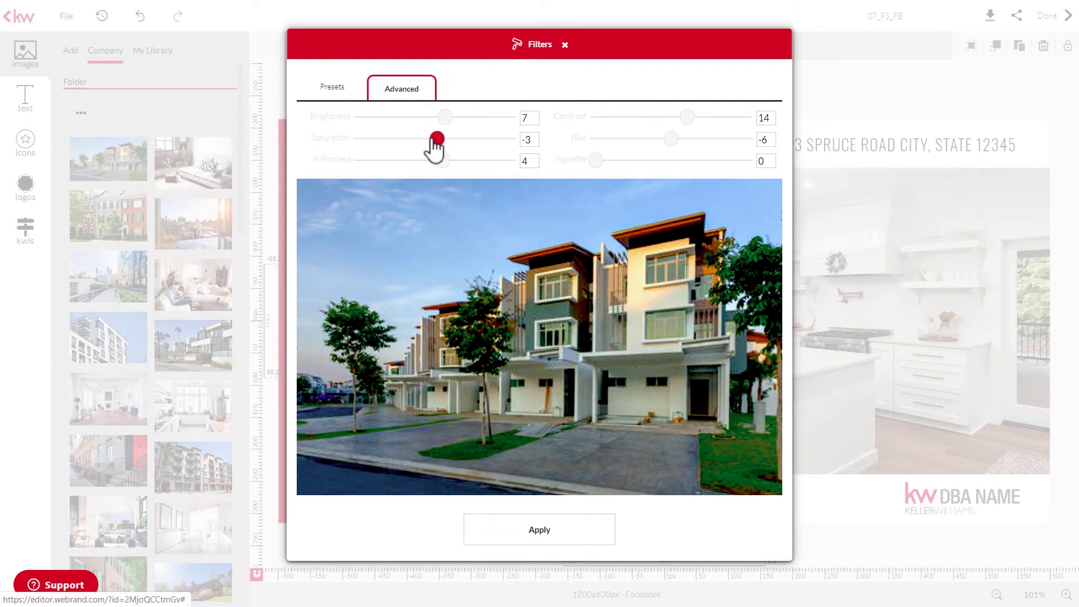
left_click(563, 44)
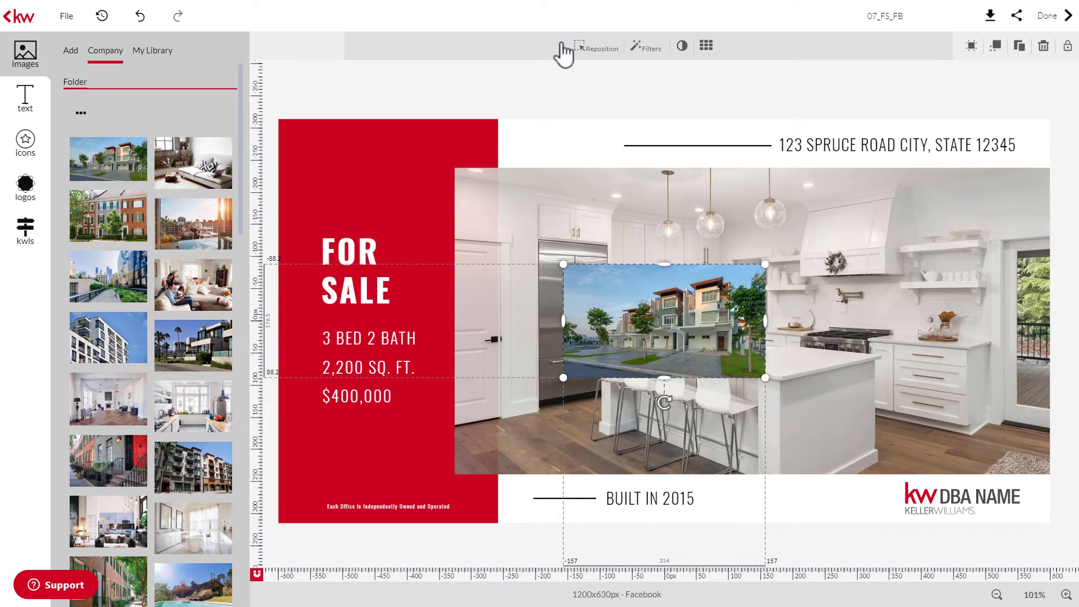
- Check the townhouse photo's opacity setting, try the photo as the full design background and undo the background change
left_click(681, 45)
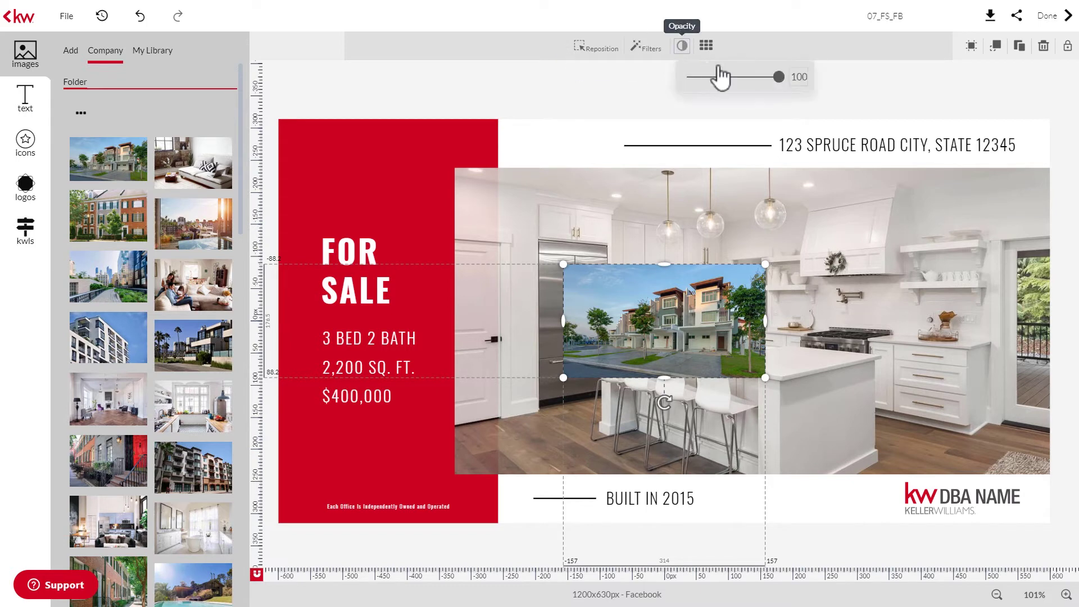
mouse_move(786, 79)
left_mouse_down()
mouse_move(742, 79)
mouse_move(794, 84)
left_mouse_up()
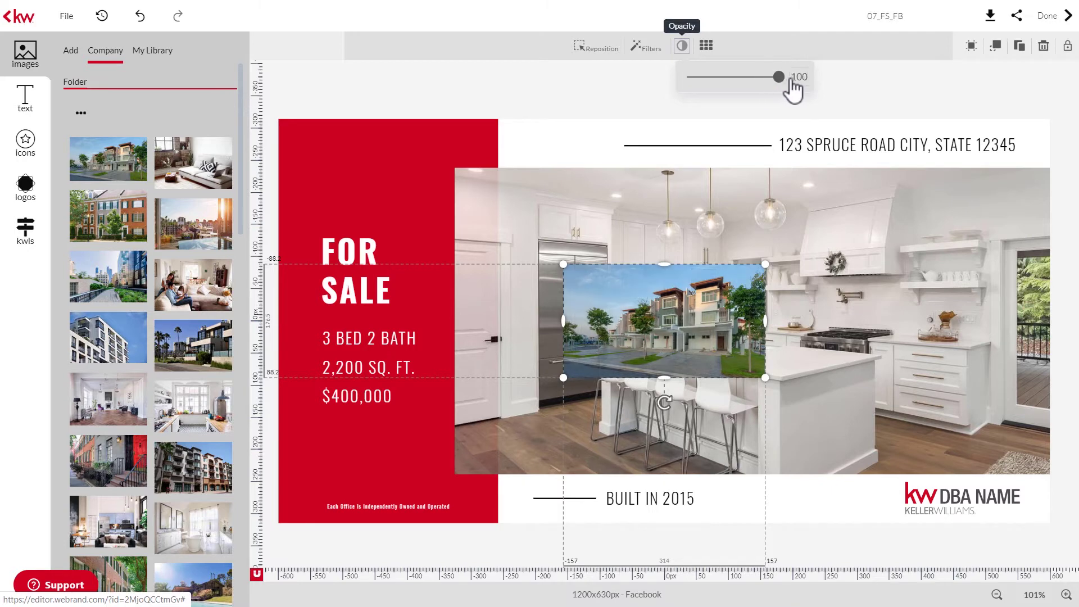
left_click(706, 46)
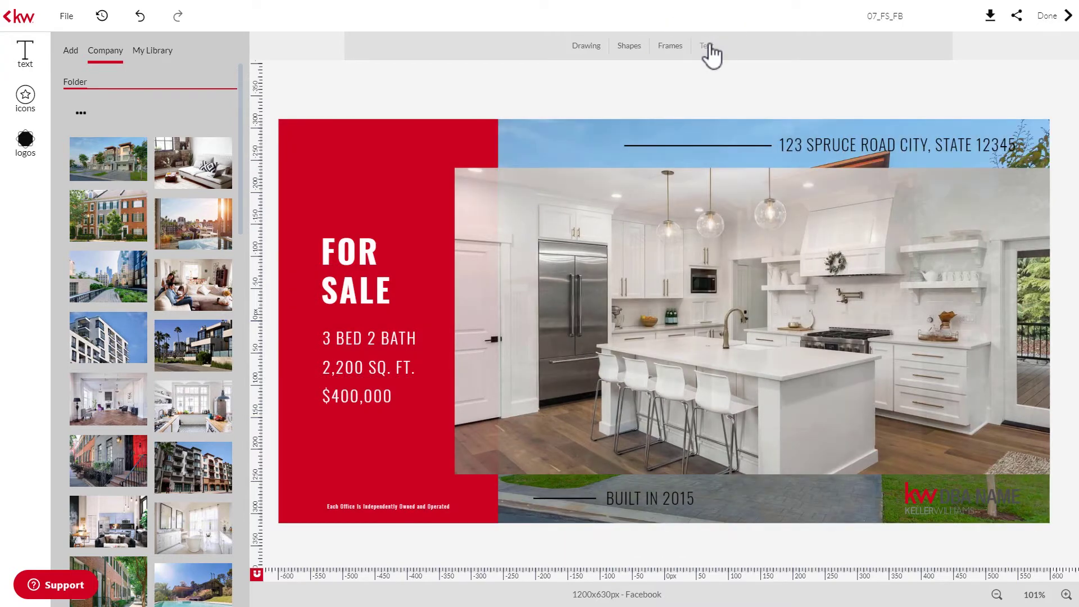
key("ctrl+z")
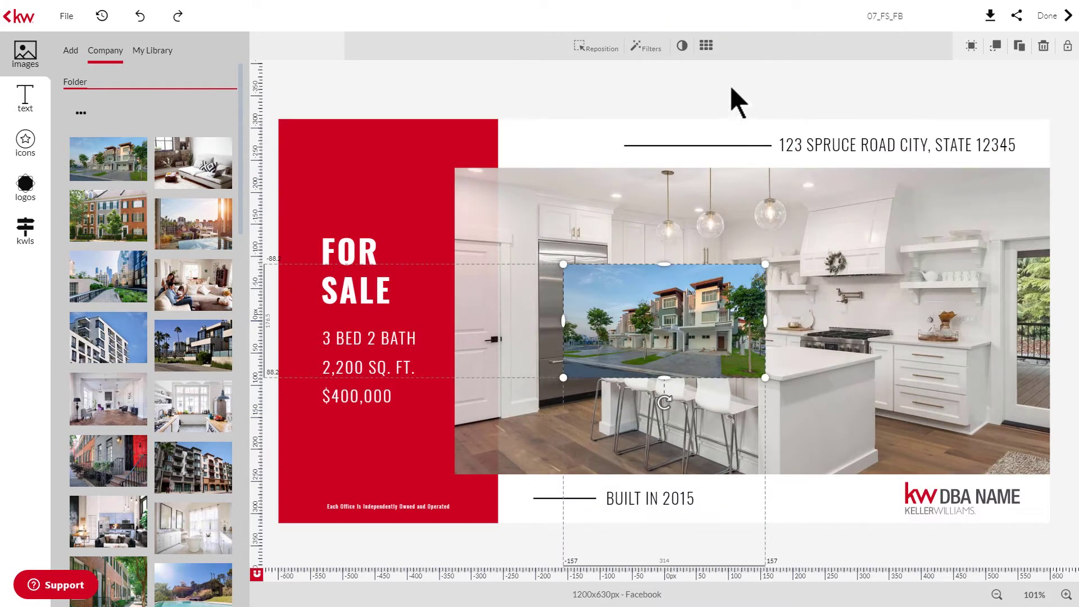
- Look over the rotate and flip options and the layer order and alignment options for the townhouse photo
left_click(970, 45)
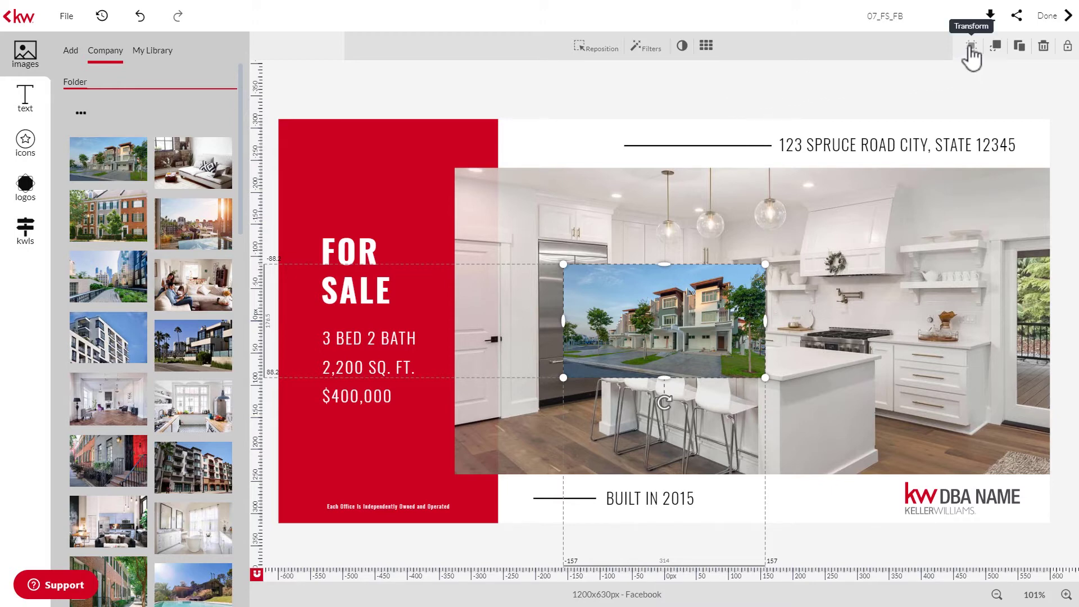
left_click(970, 48)
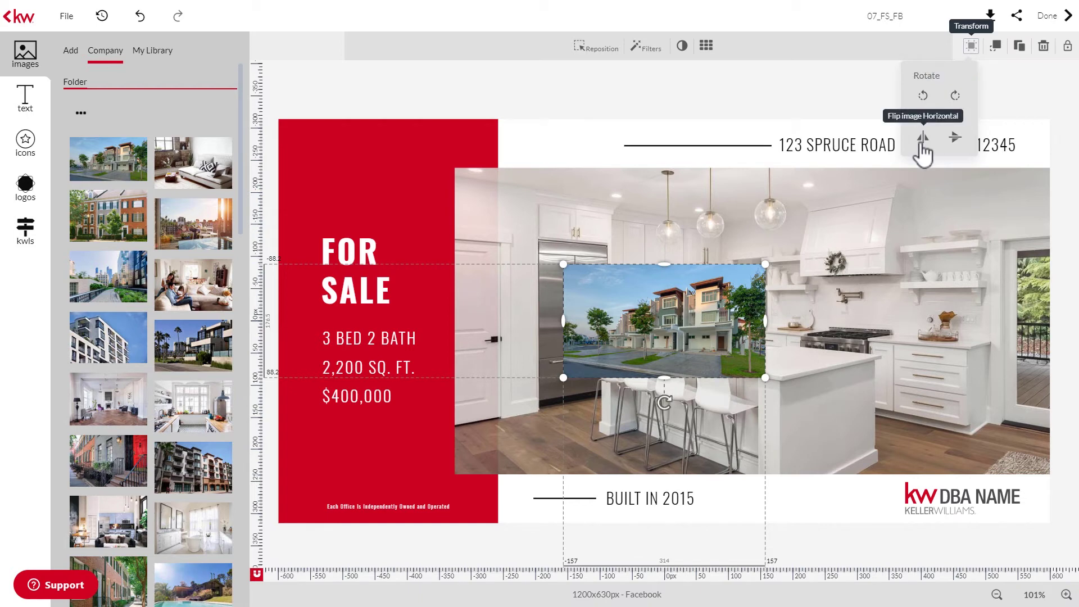
left_click(995, 47)
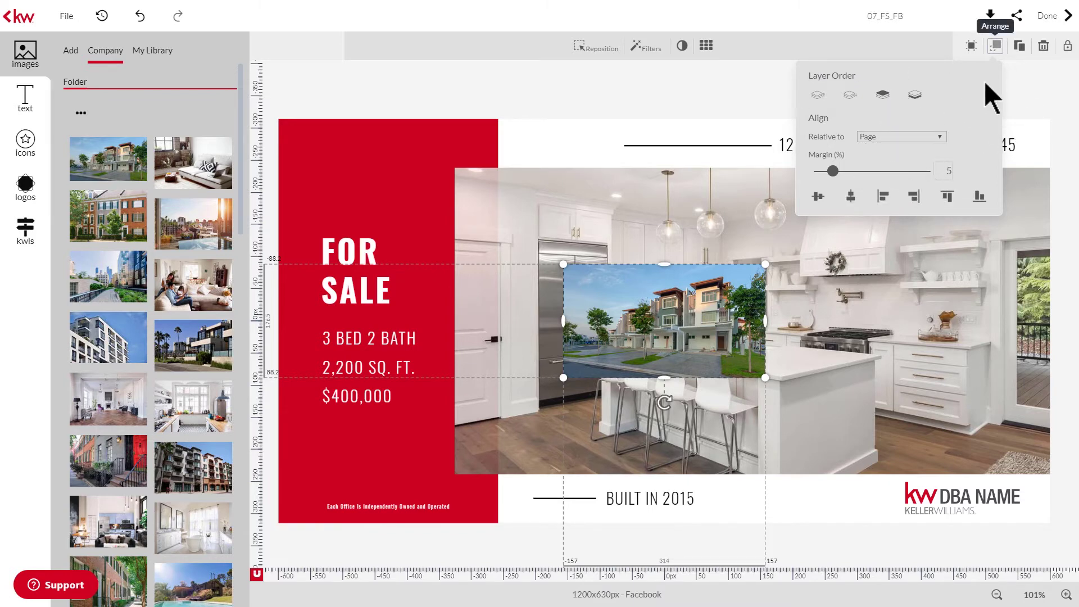
- Duplicate the townhouse photo and undo the duplication
left_click(1021, 50)
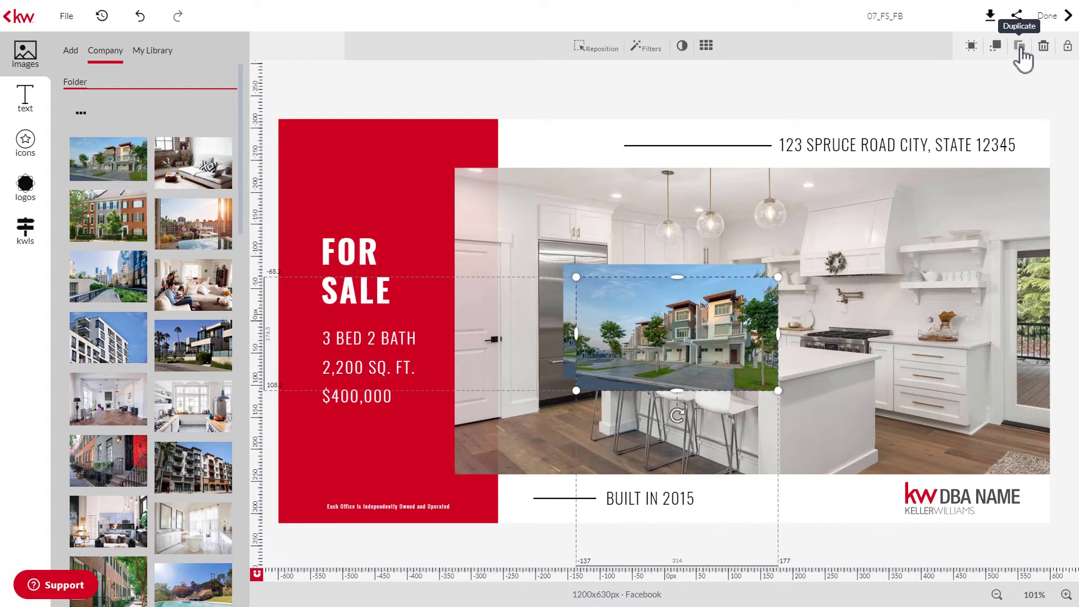
left_click(136, 19)
left_click(632, 295)
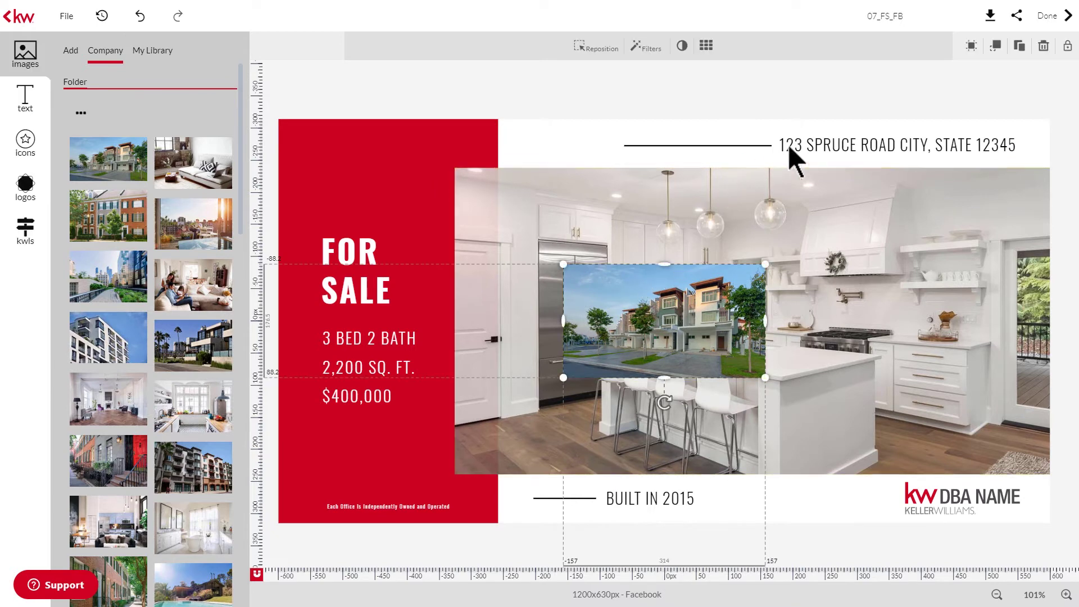
- Delete the townhouse photo and the image placeholder left in its place
left_click(1043, 47)
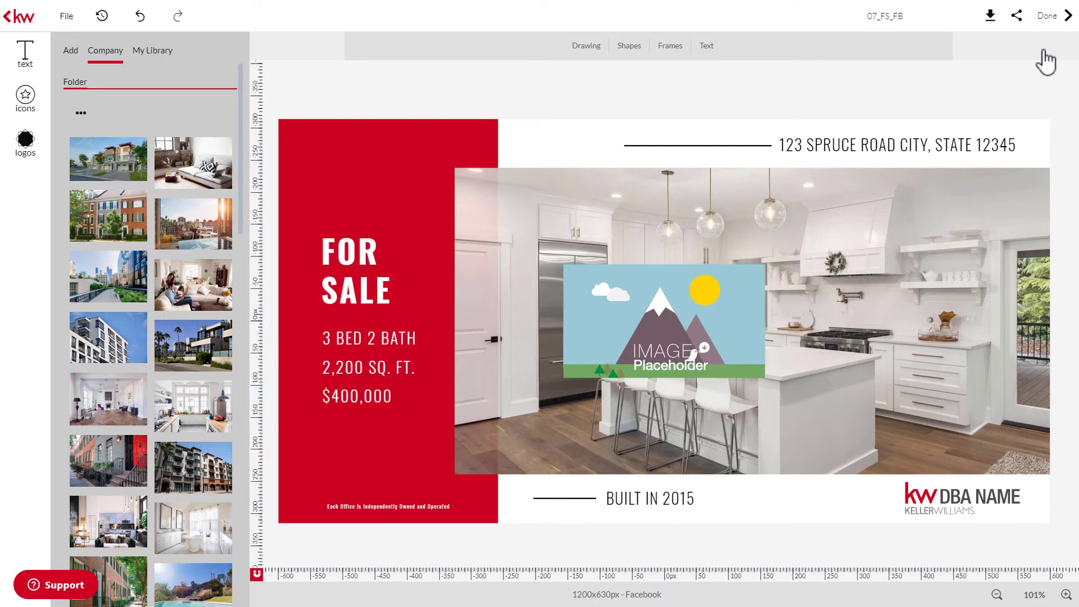
left_click(712, 318)
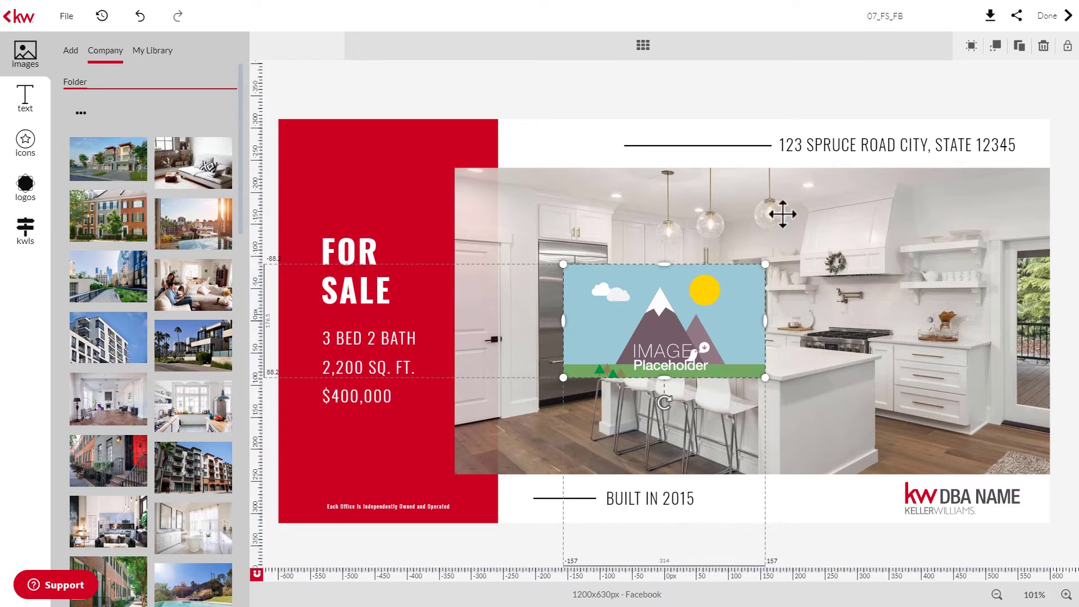
left_click(1045, 51)
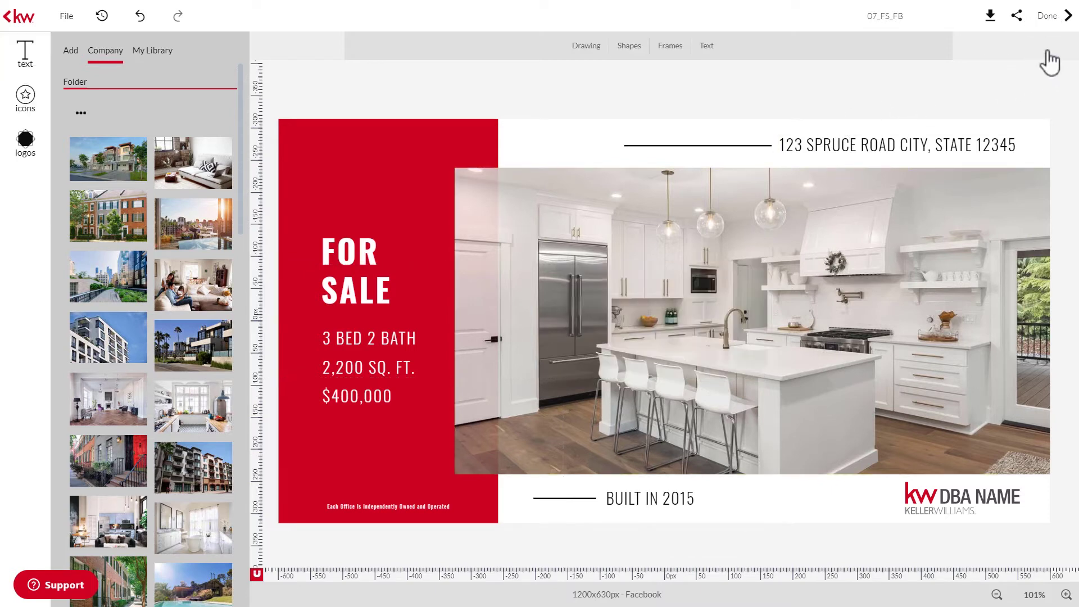
- Lock the kitchen photo and unlock it again
left_click(927, 144)
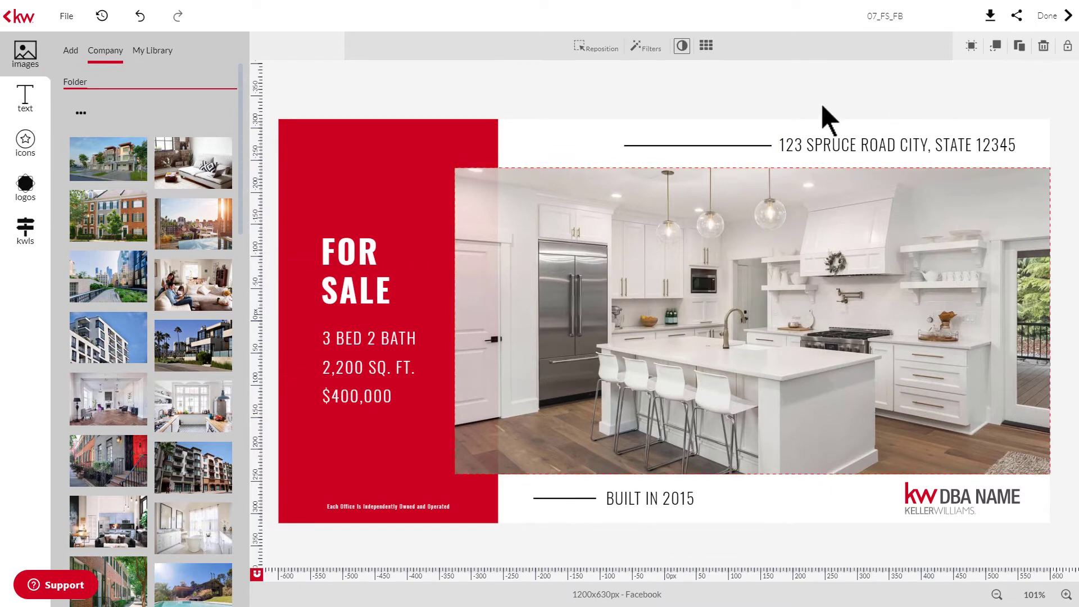
left_click(1066, 54)
left_click(1067, 46)
- Look over the personal image library and the personal, company, banner and preset sources for text
left_click(152, 50)
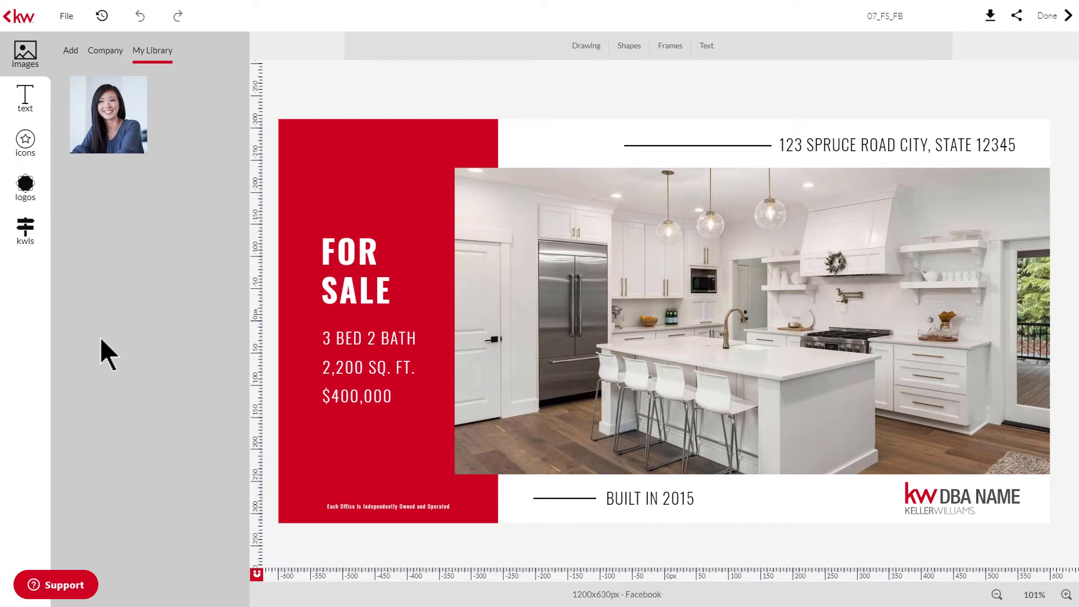
left_click(28, 102)
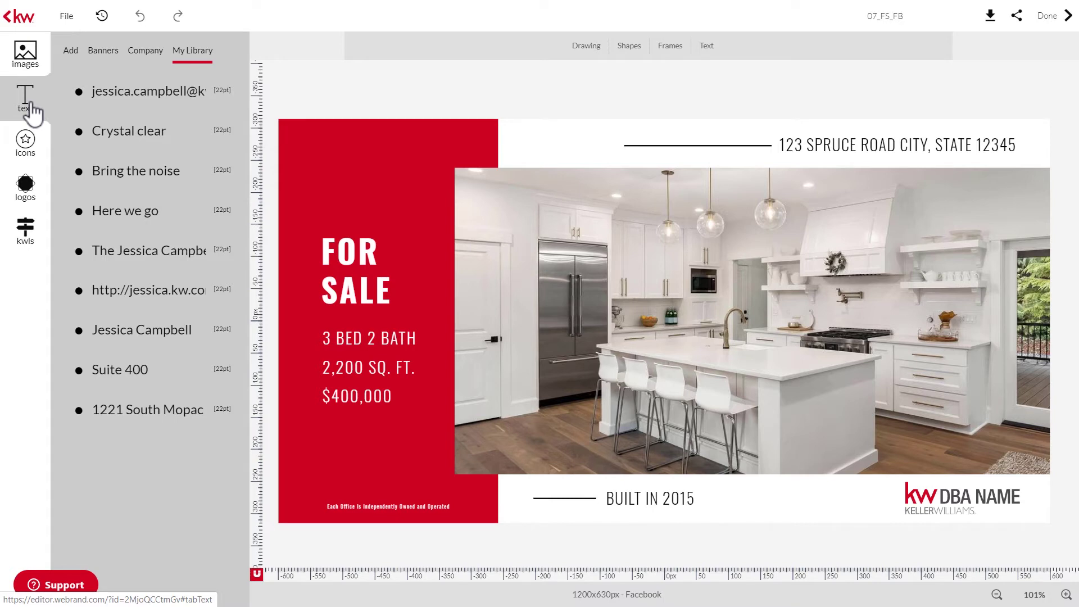
left_click(147, 54)
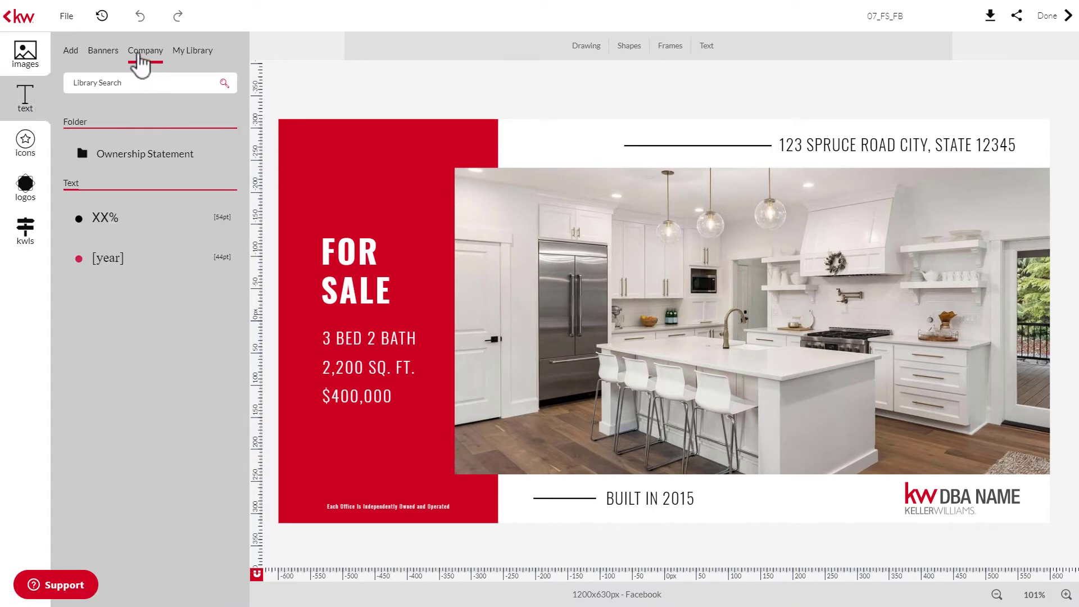
left_click(105, 55)
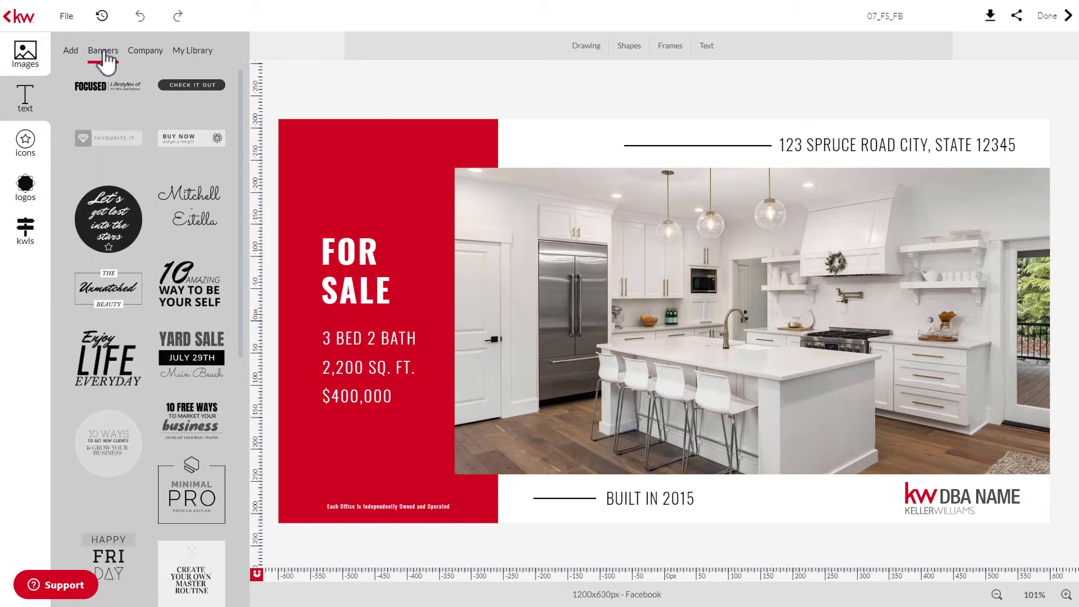
left_click(70, 52)
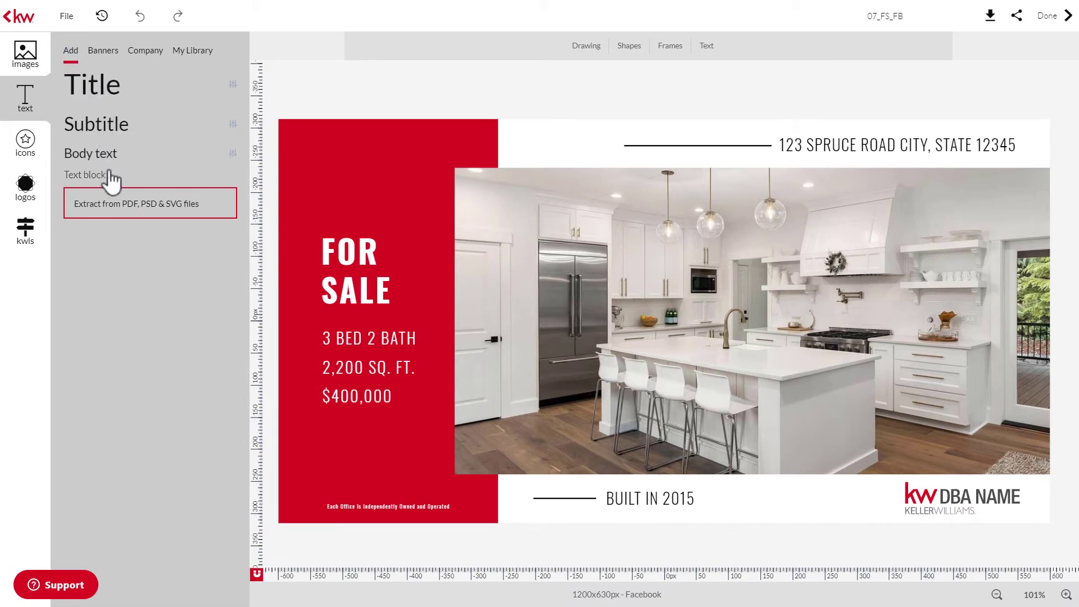
- Insert a Title text over the kitchen photo and change its wording to "Text"
left_click(115, 100)
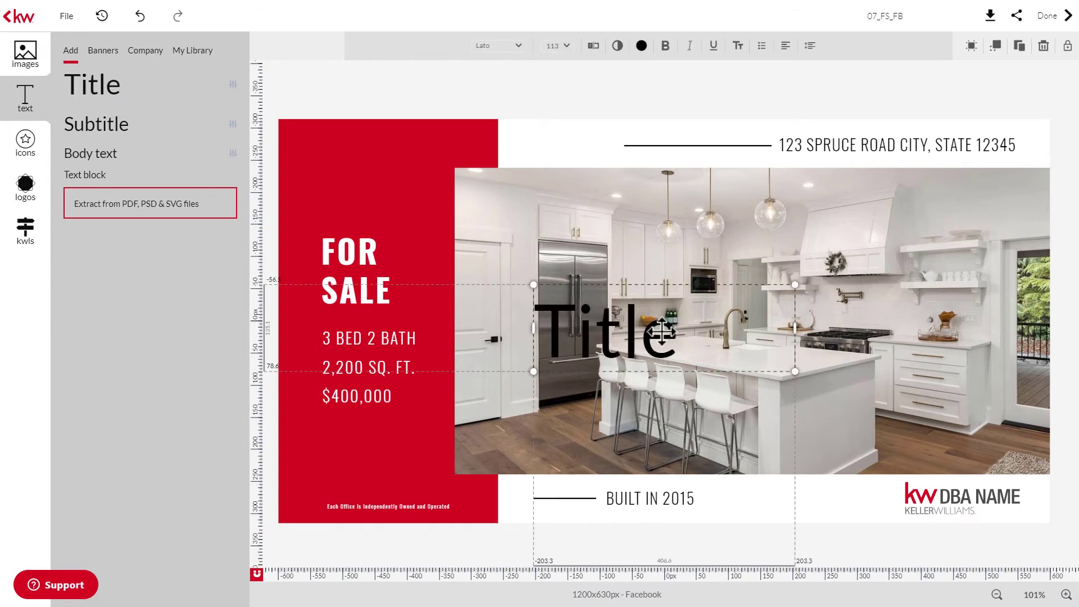
double_click(660, 330)
left_click_drag(679, 331, 541, 337)
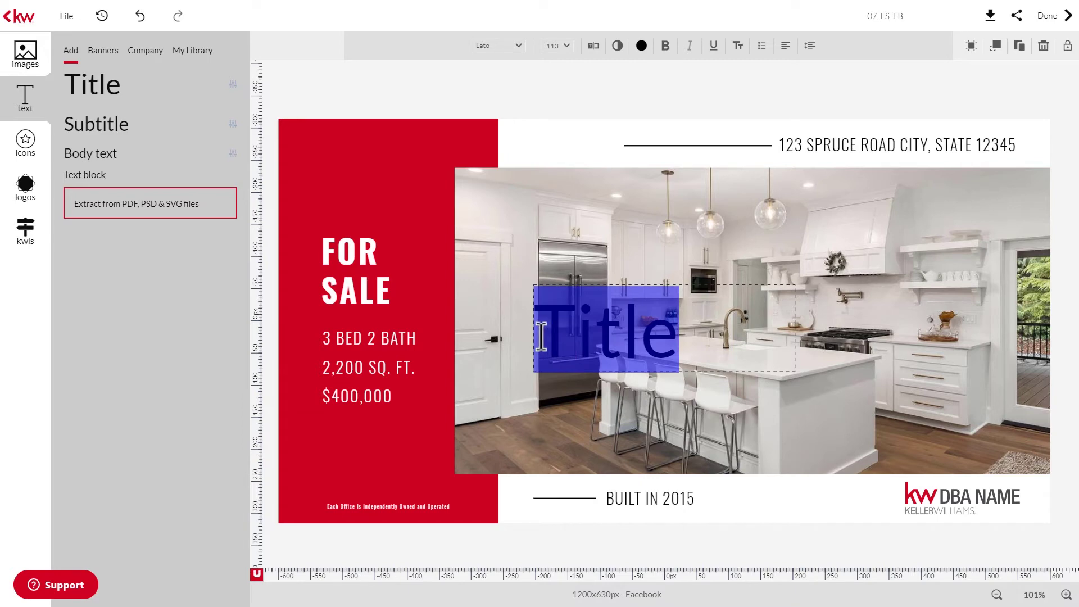
type("Text")
- Examine the font and font size choices for the "Text" heading and view its wording in the Typewriter editor, saving on exit
left_click_drag(667, 334, 543, 332)
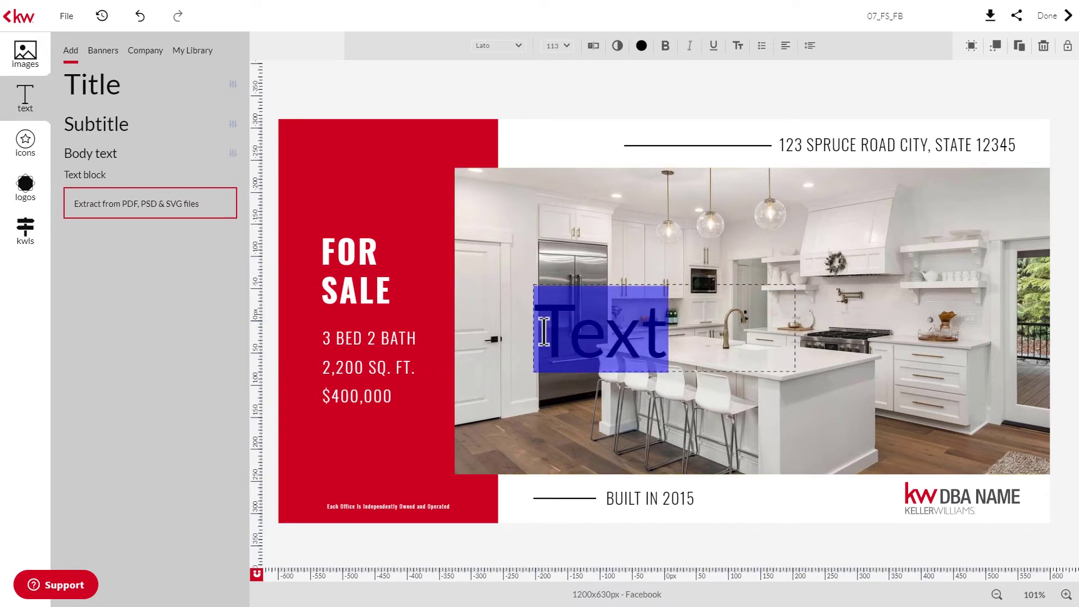
left_click(523, 46)
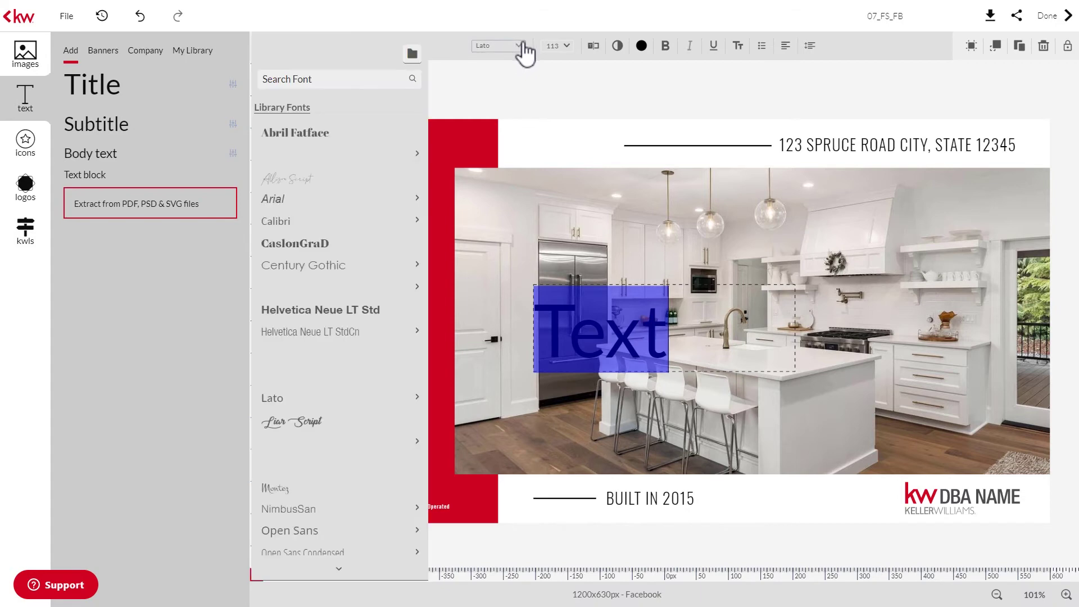
left_click(568, 46)
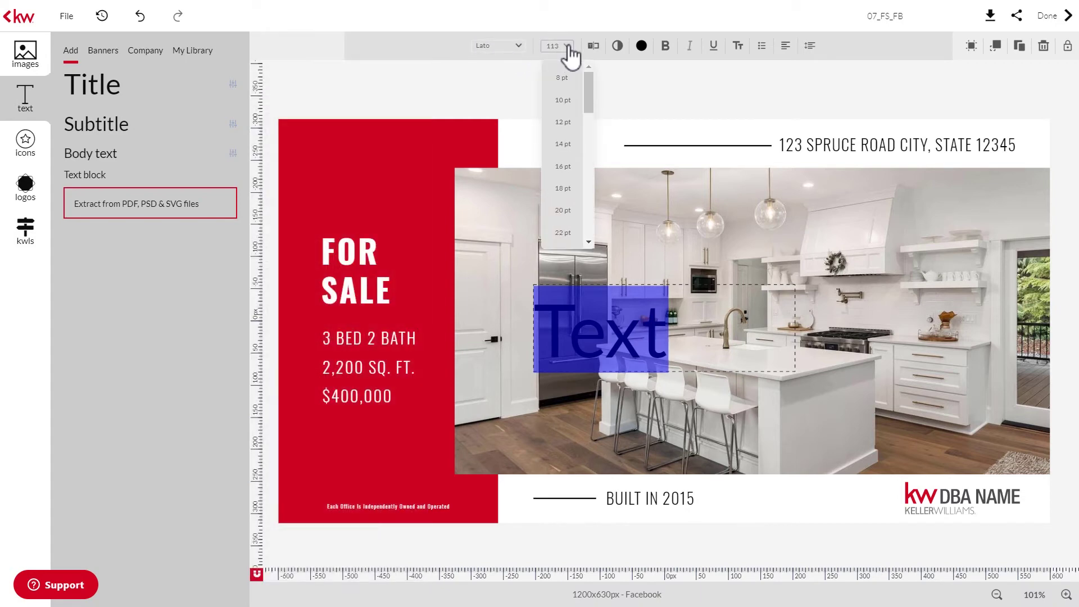
left_click(568, 47)
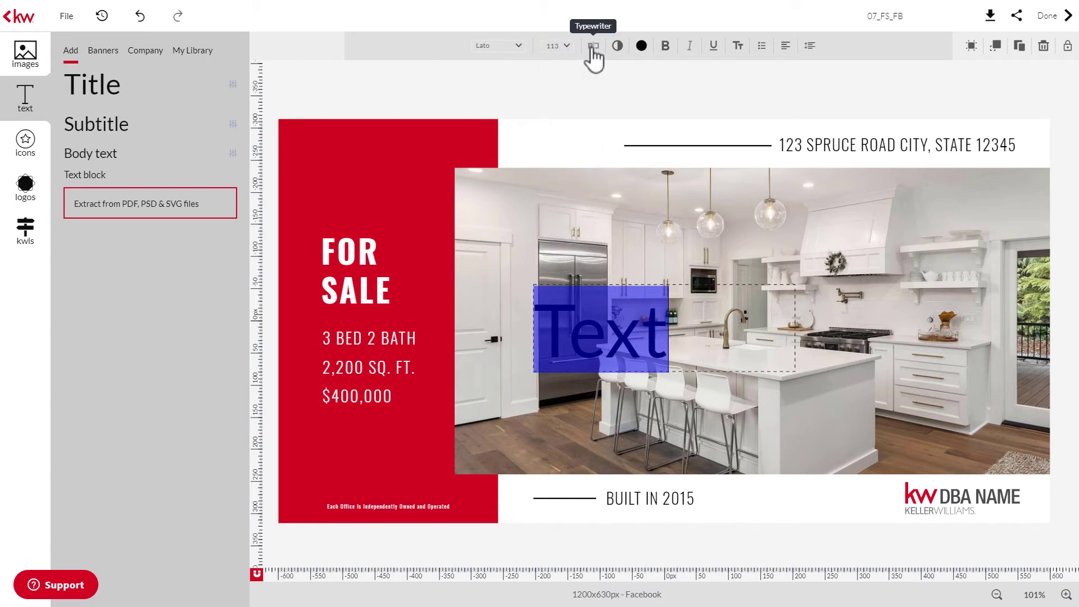
left_click(592, 50)
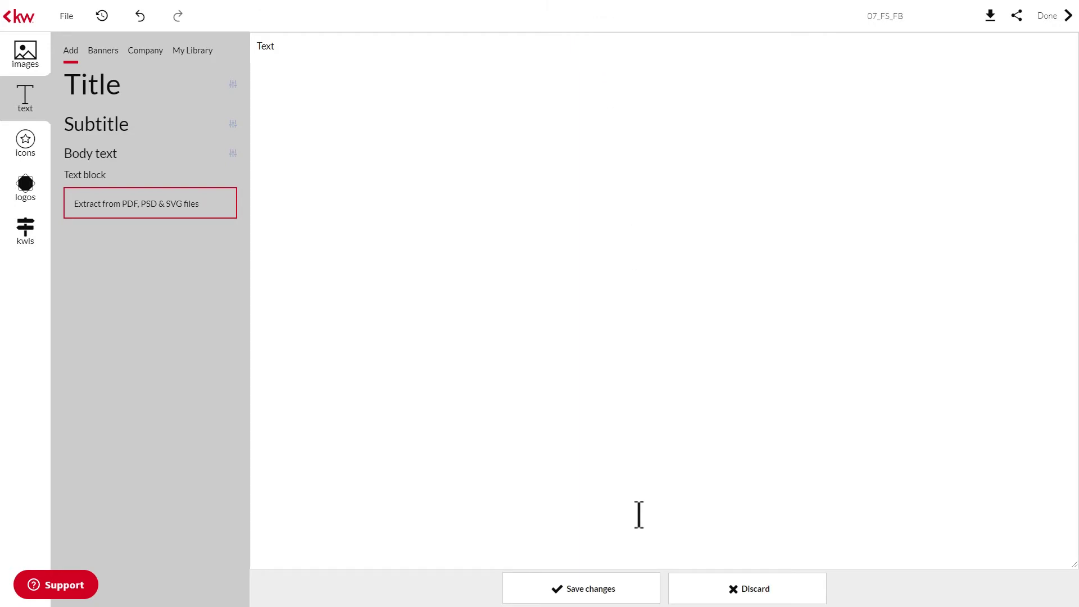
left_click(622, 601)
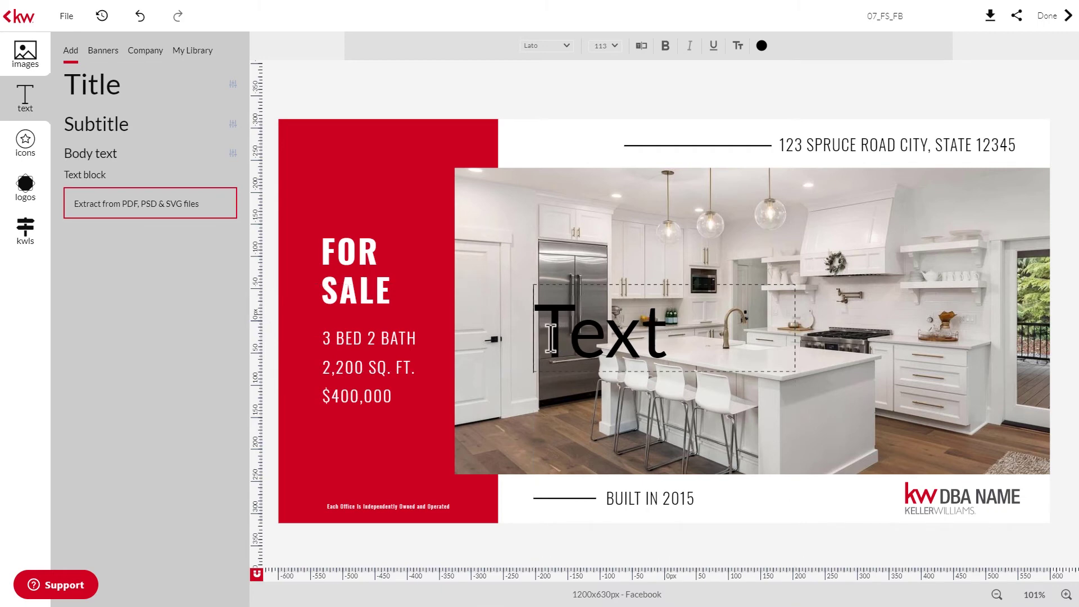
- Make the whole "Text" heading bold and underlined
left_click_drag(548, 337, 666, 336)
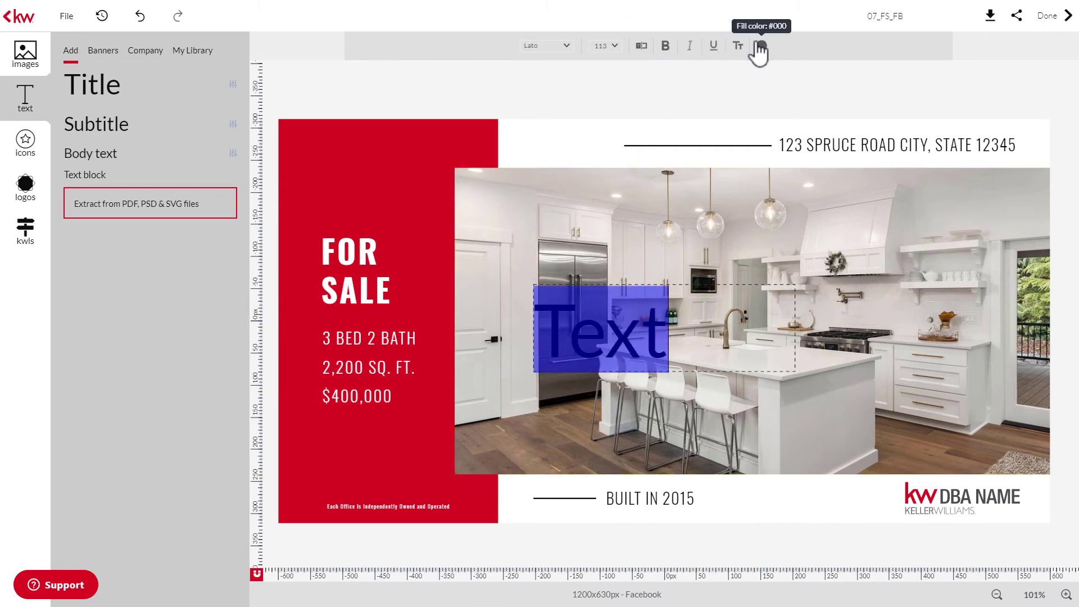
left_click(655, 333)
left_click_drag(655, 333, 534, 337)
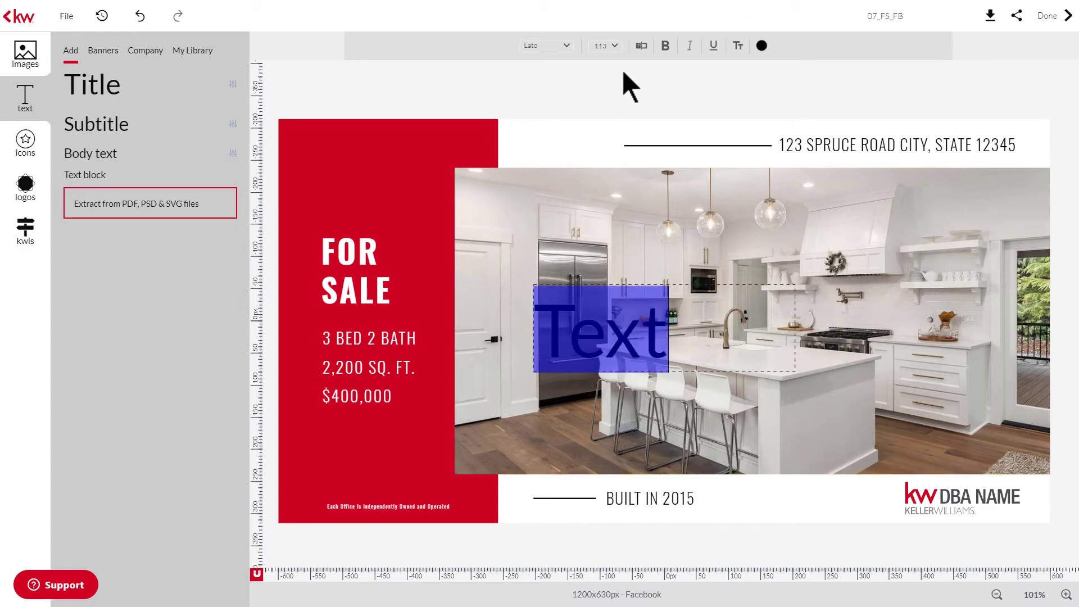
left_click(666, 46)
left_click(713, 47)
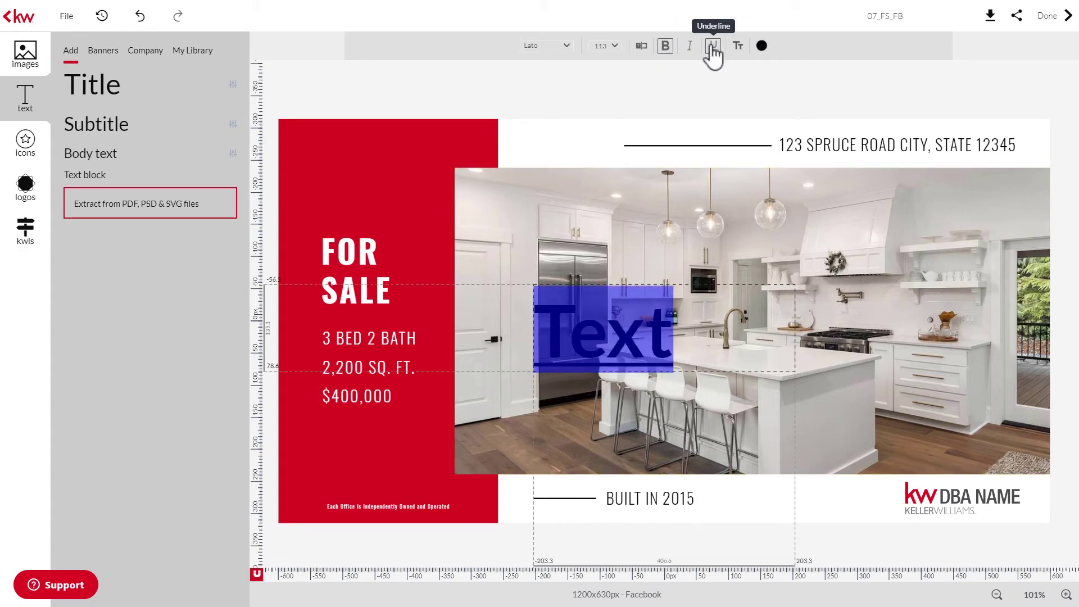
- Examine the letter case, fill color and opacity settings for the "Text" heading
left_click(739, 48)
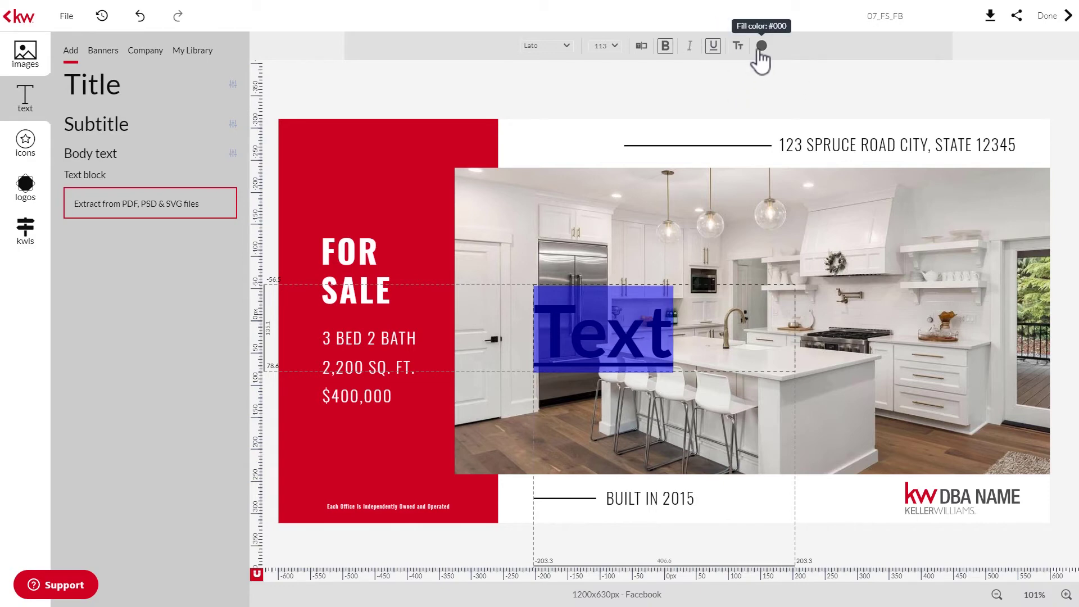
left_click(761, 48)
left_click(761, 47)
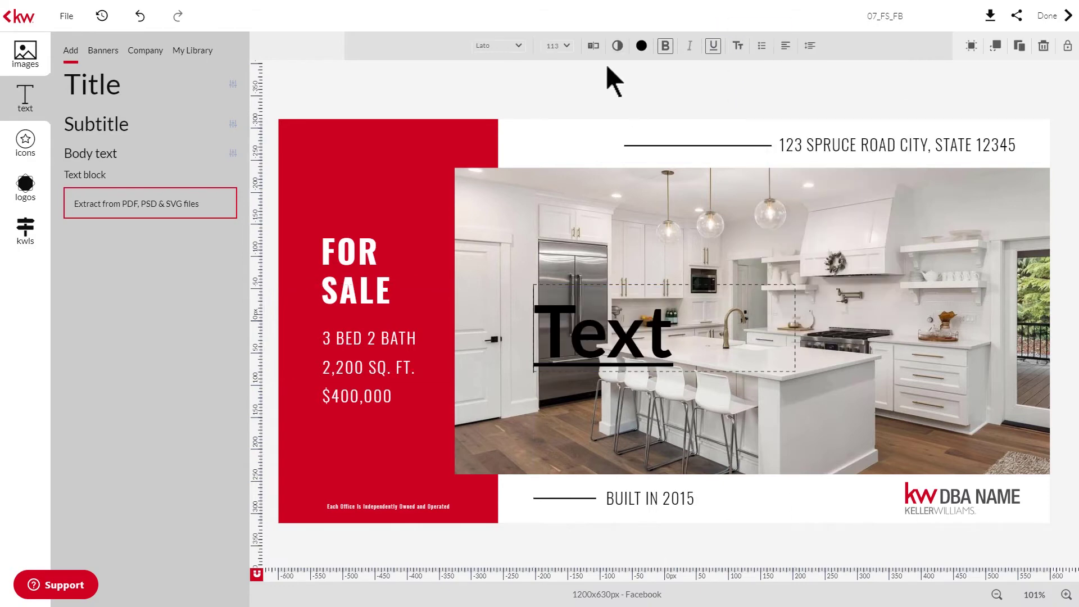
left_click(618, 48)
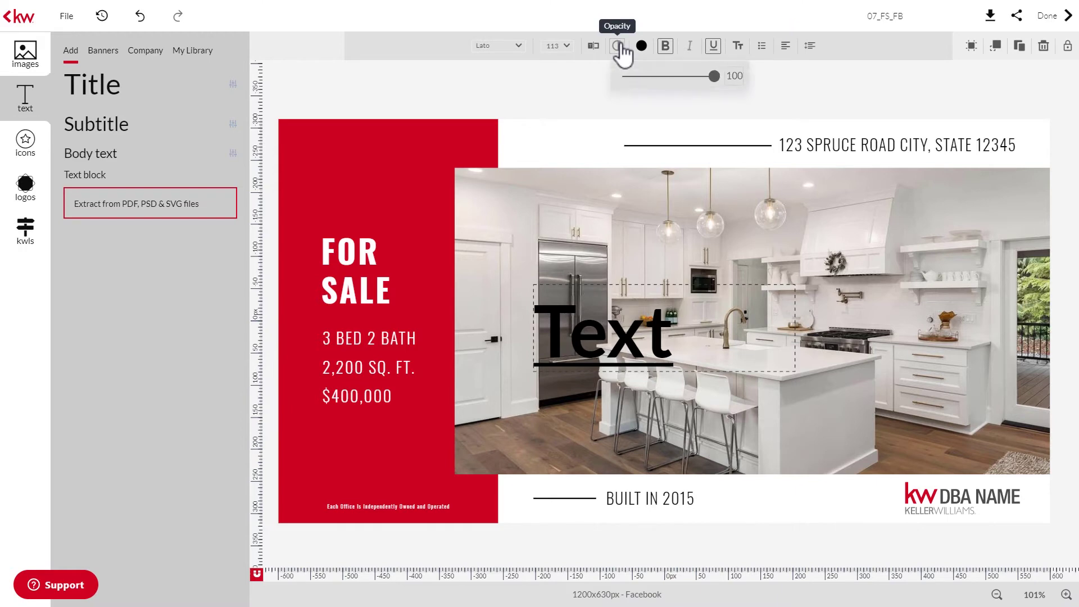
- Move the "Text" heading to the kitchen photo's upper-left corner and enlarge it to font size 120.9
left_click_drag(714, 82, 725, 101)
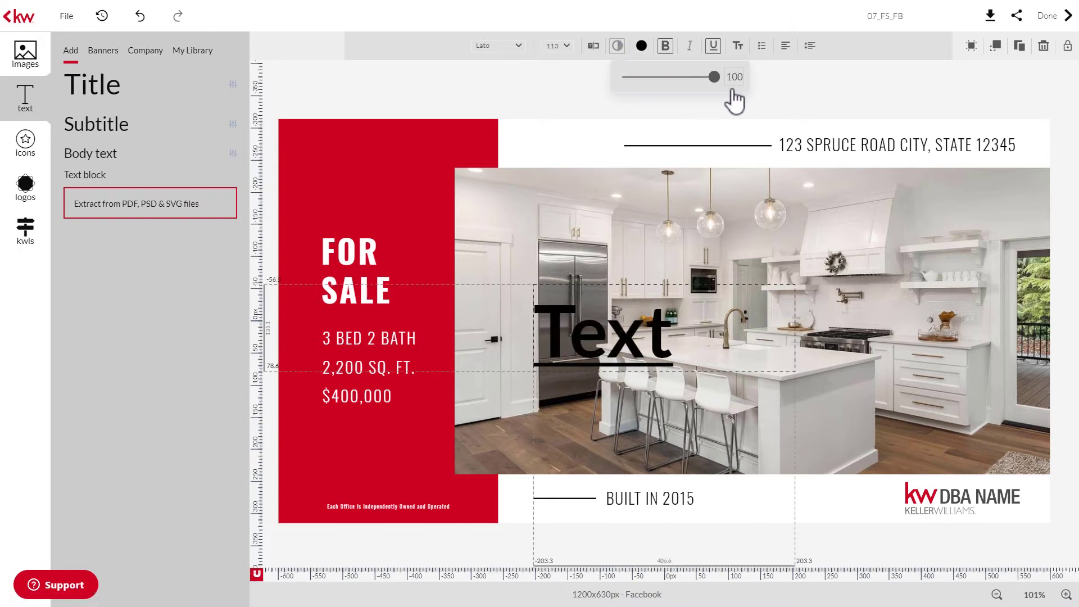
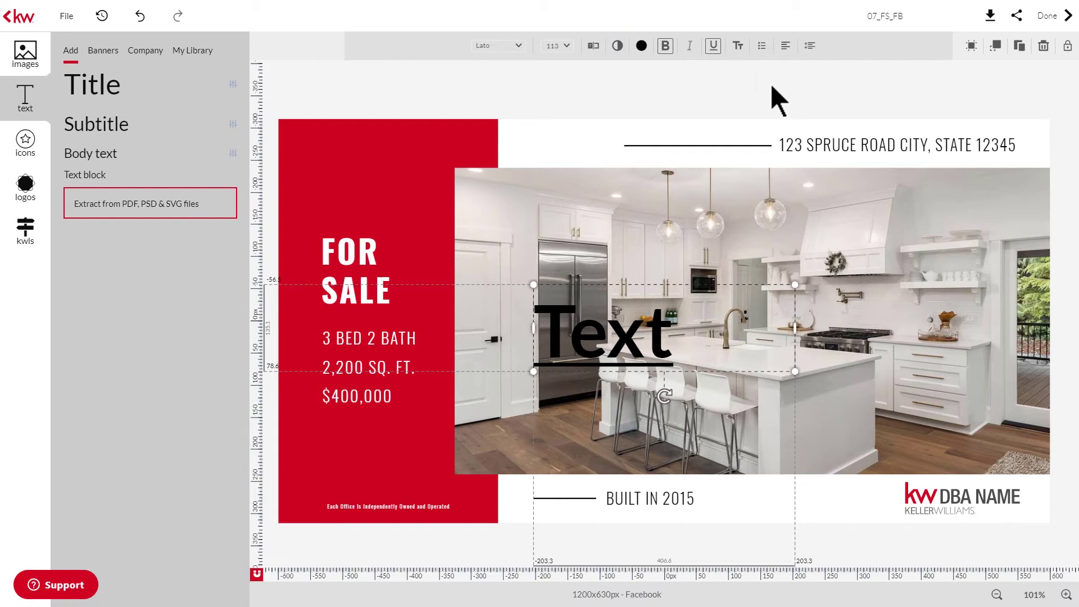
left_click_drag(595, 292, 520, 175)
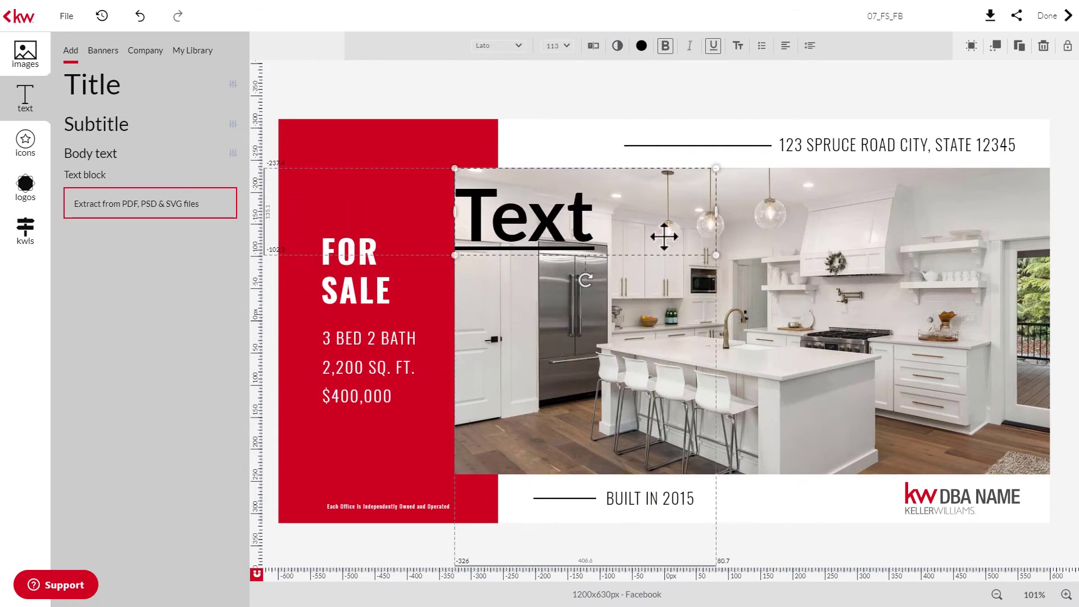
left_click_drag(708, 259, 734, 303)
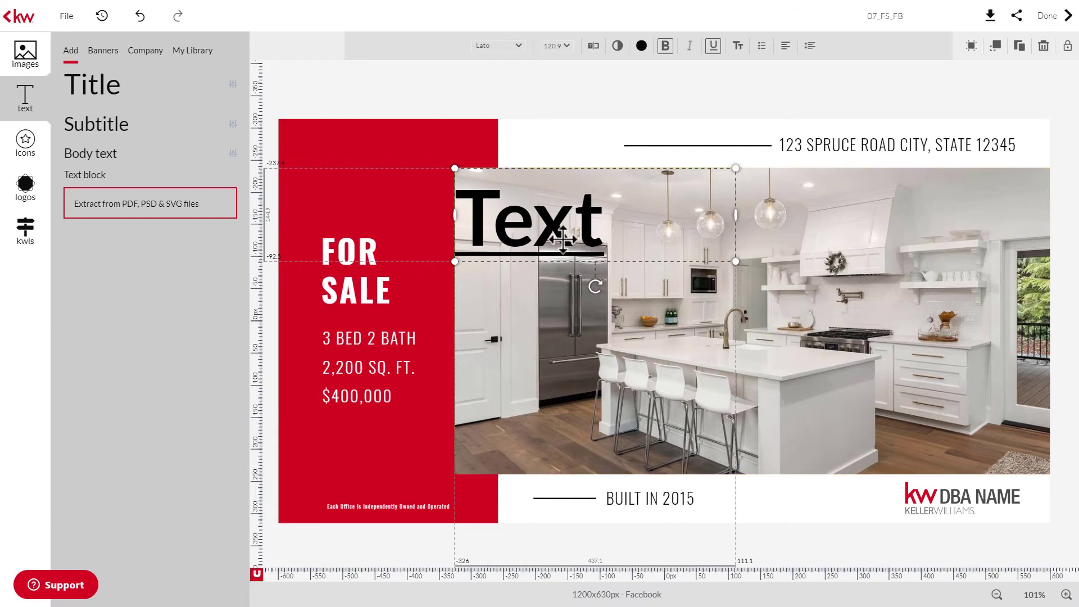
left_click(557, 285)
left_click(551, 234)
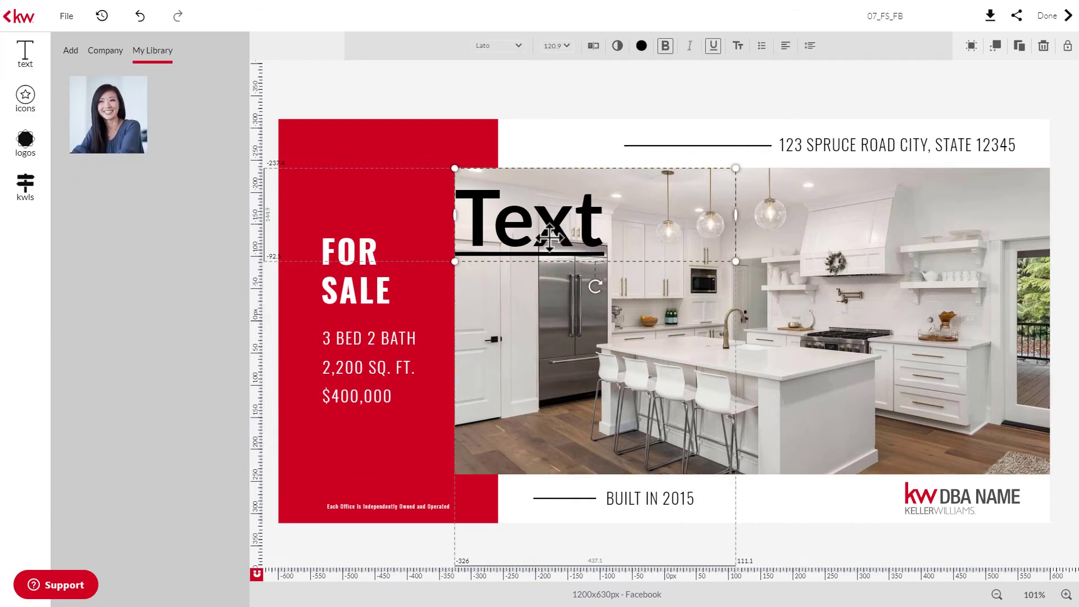
- Examine the rotation, layer order and alignment options for the "Text" heading and remove the heading from the design
left_click(1043, 48)
key("ctrl+z")
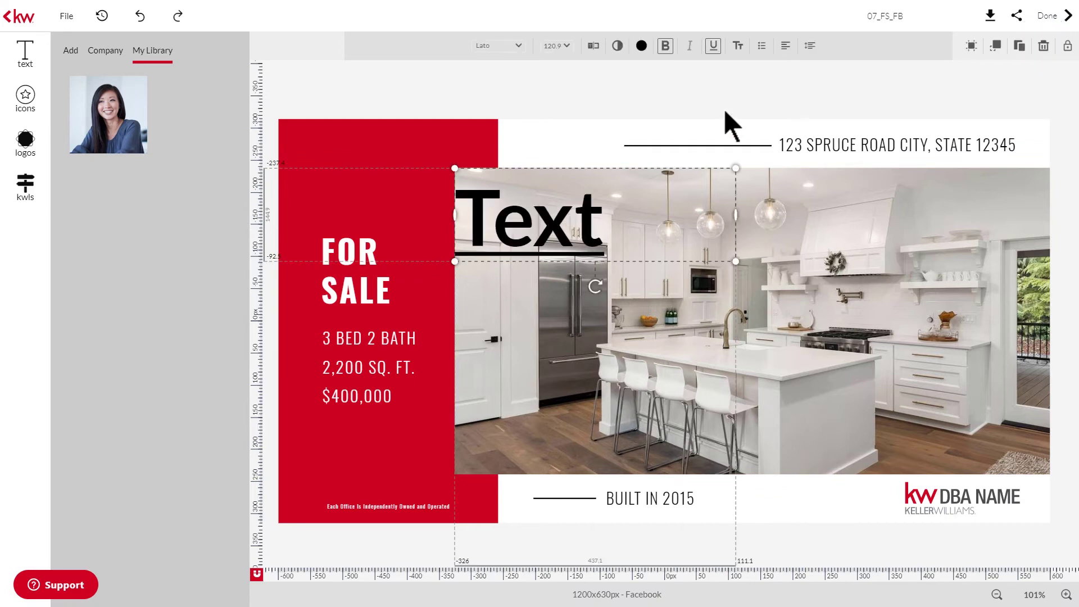
left_click(970, 46)
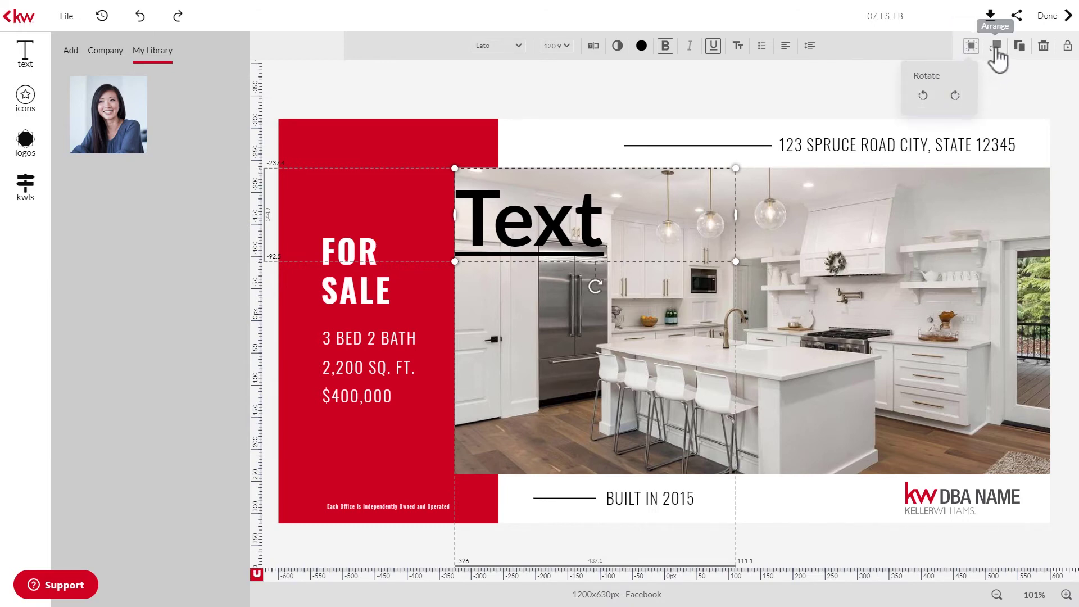
left_click(996, 46)
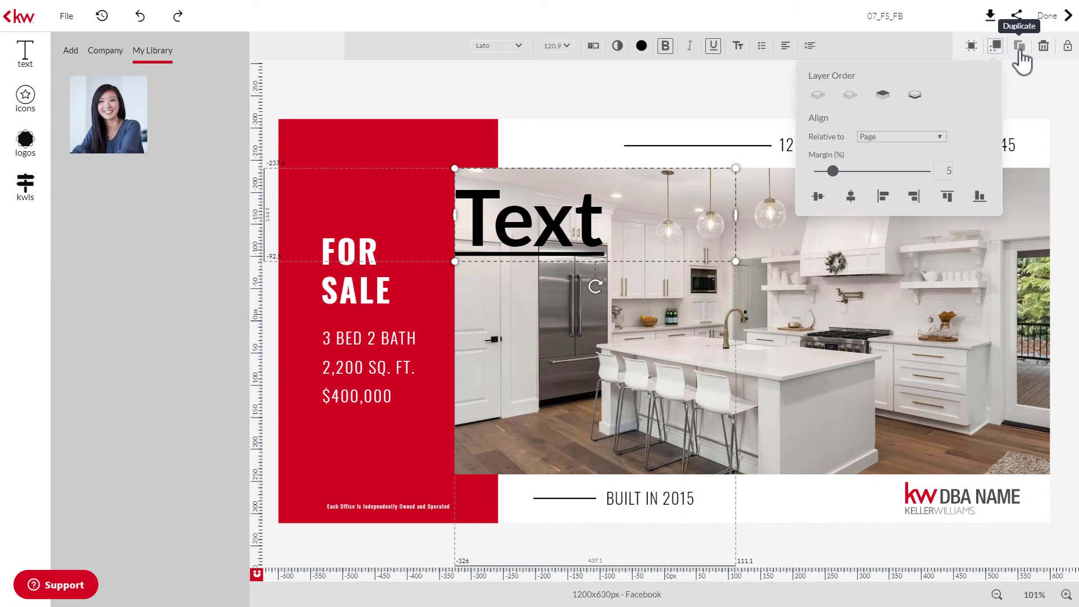
left_click(734, 96)
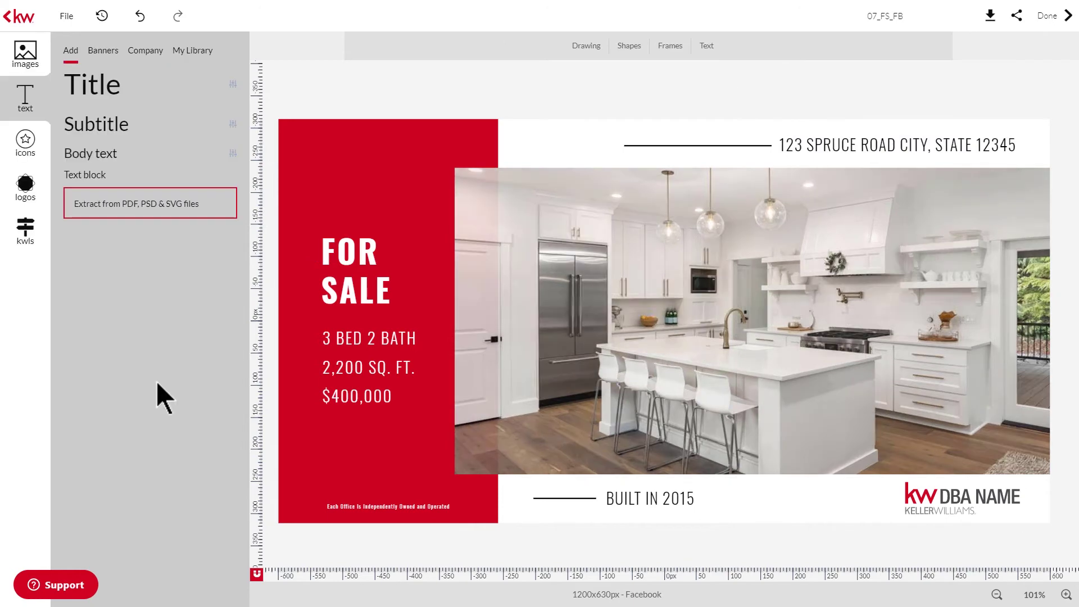
- Examine the company and stock icon collections and the option for extracting icons from files
left_click(28, 147)
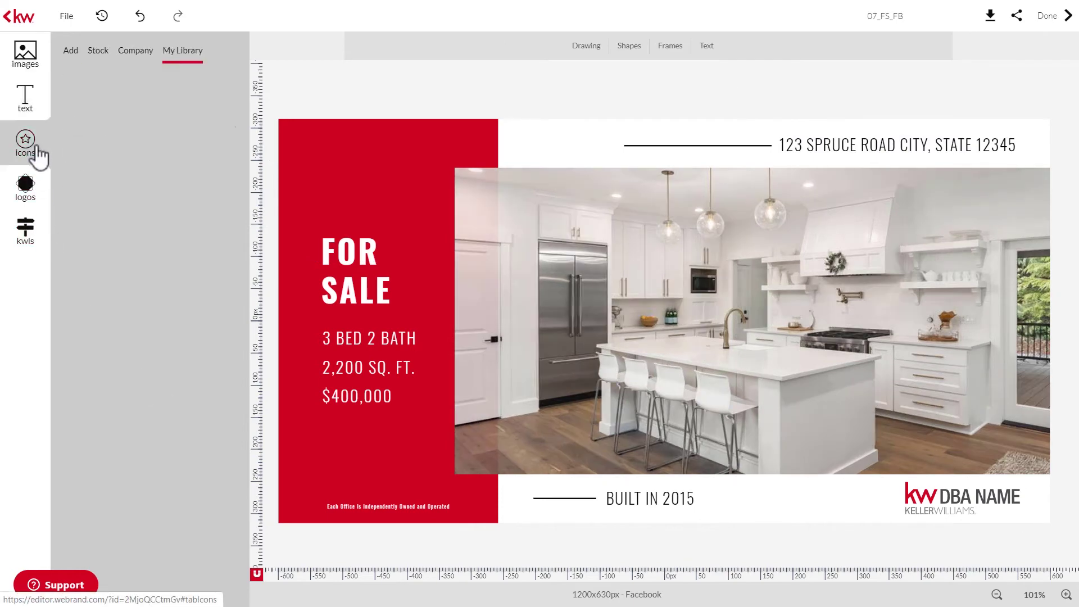
left_click(136, 52)
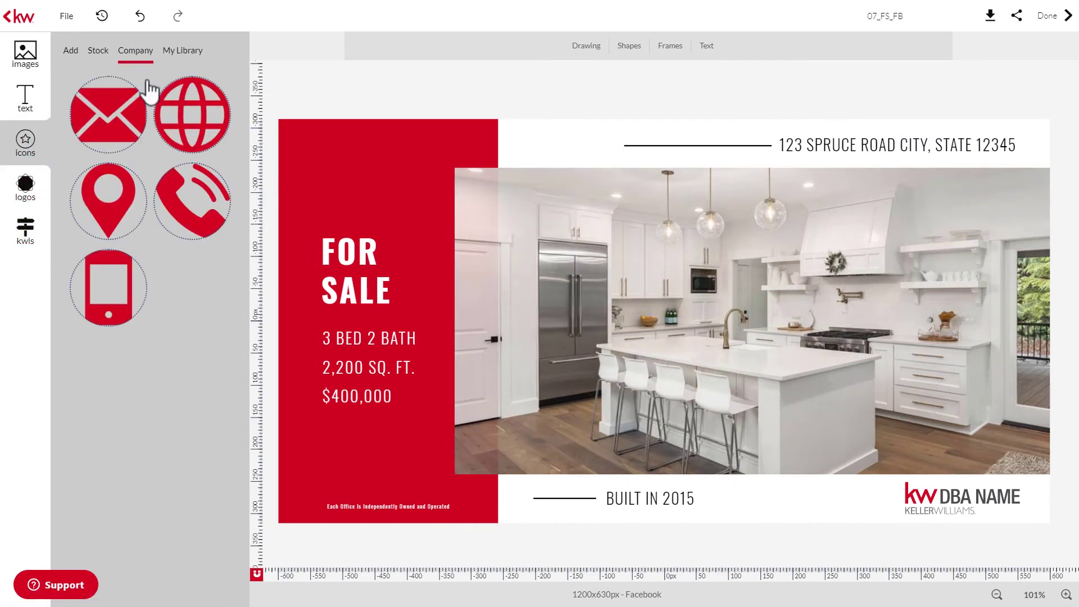
left_click(98, 52)
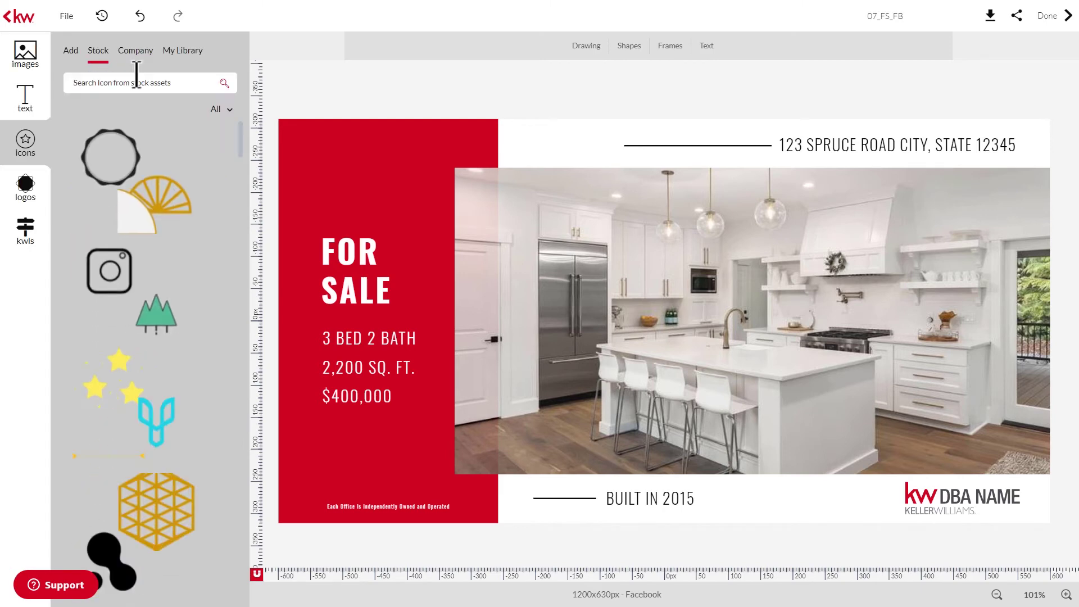
left_click(71, 50)
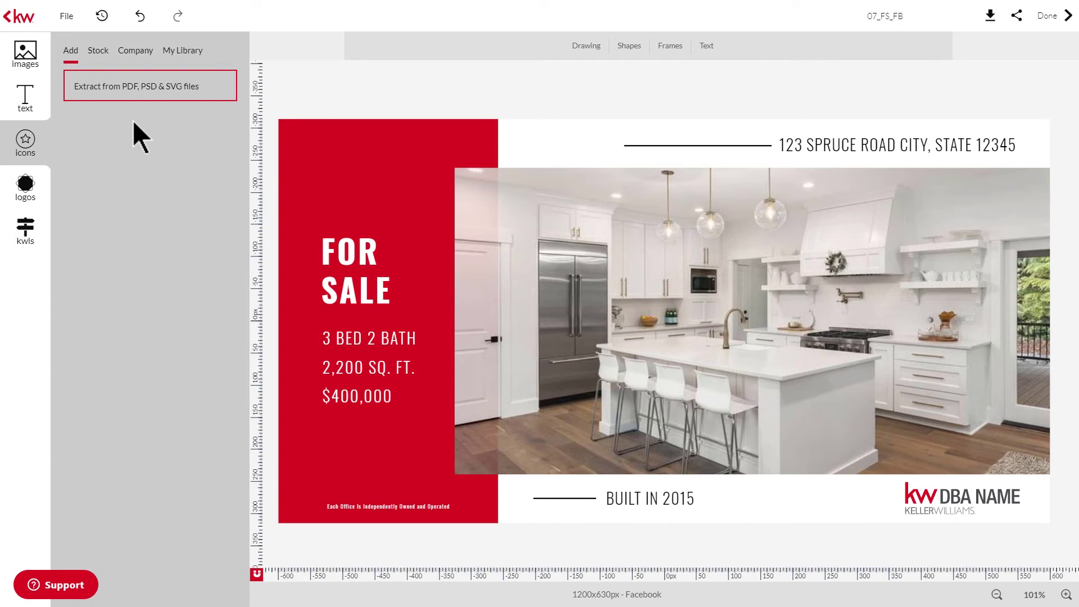
left_click(135, 52)
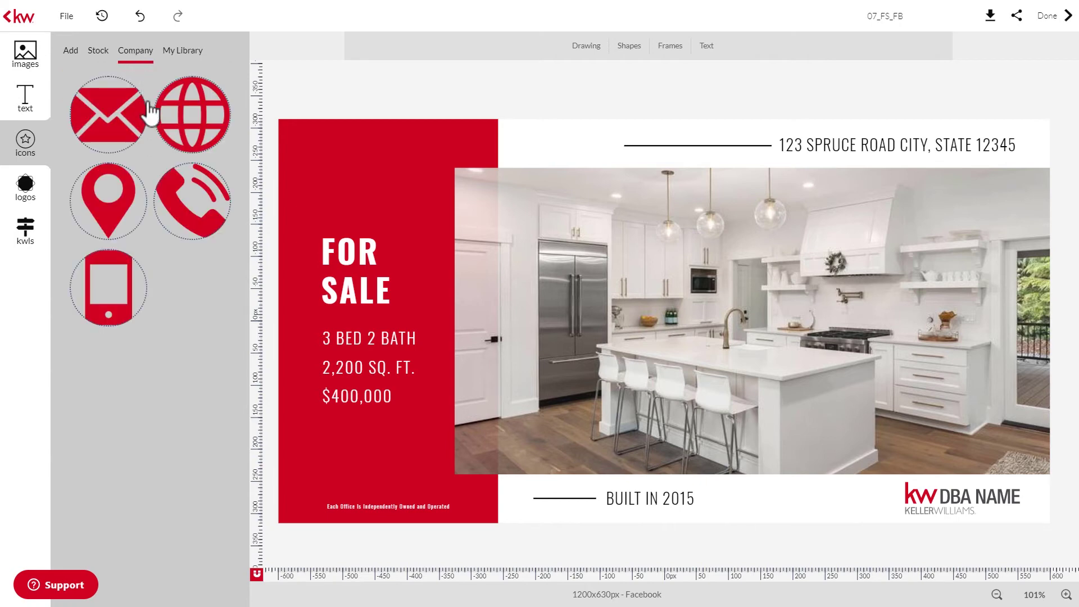
- Insert the company envelope icon over the kitchen photo and replace it with the globe icon
left_click(117, 122)
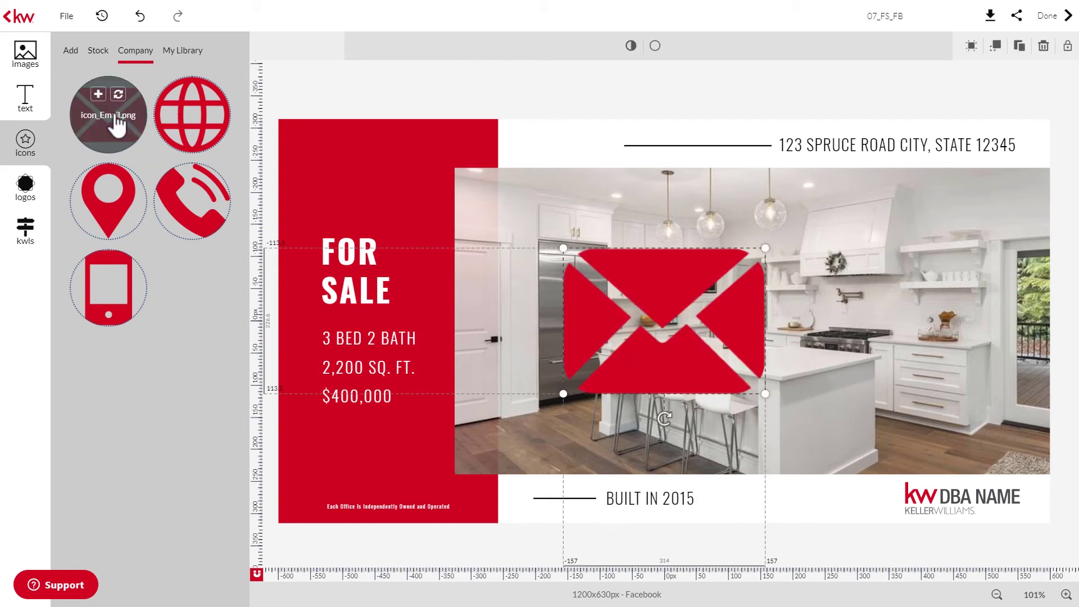
mouse_move(198, 103)
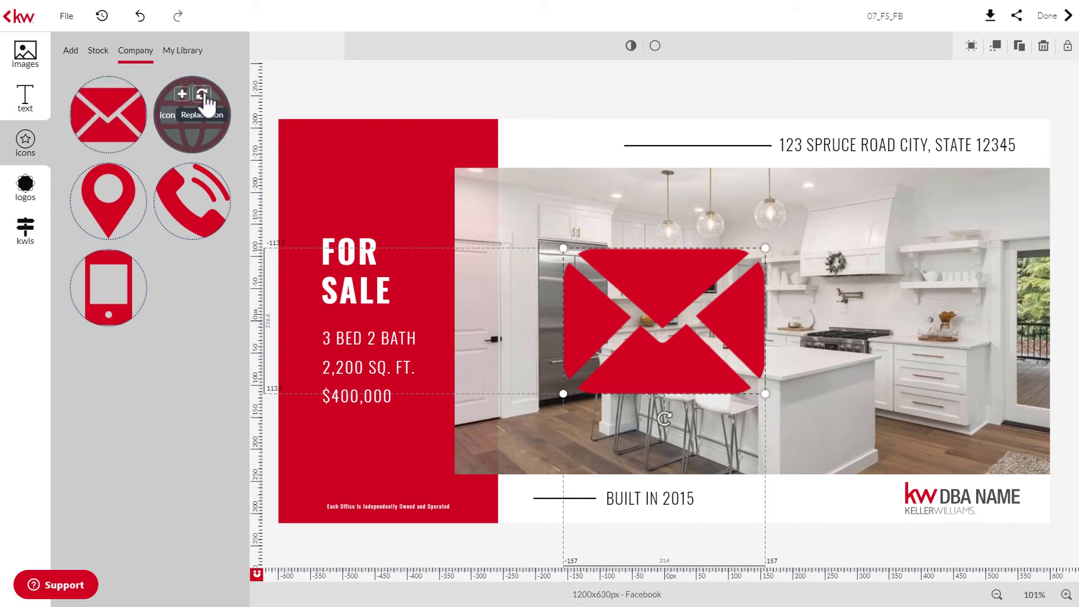
left_click(203, 94)
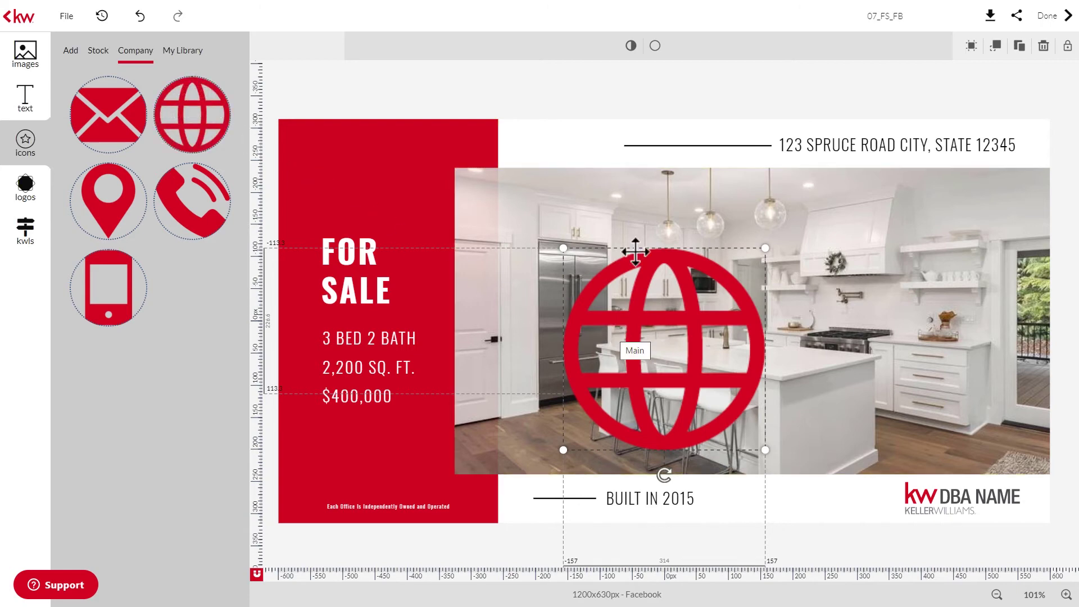
- Lower the globe icon's opacity slightly and delete the icon from the design
left_click(631, 46)
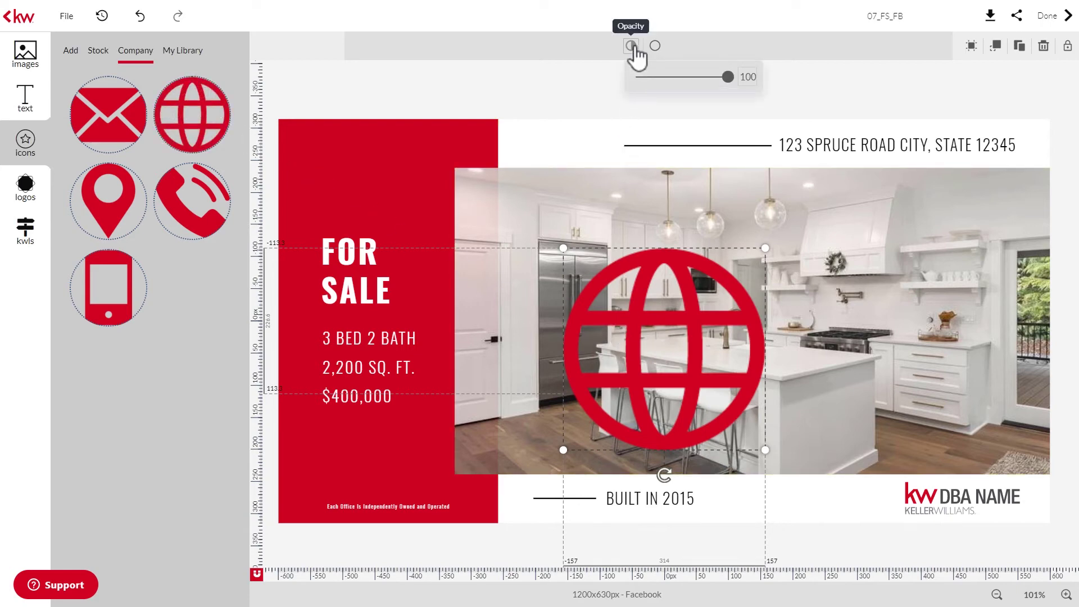
mouse_move(724, 77)
left_mouse_down()
mouse_move(672, 82)
mouse_move(717, 90)
left_mouse_up()
left_click(720, 100)
left_click(731, 261)
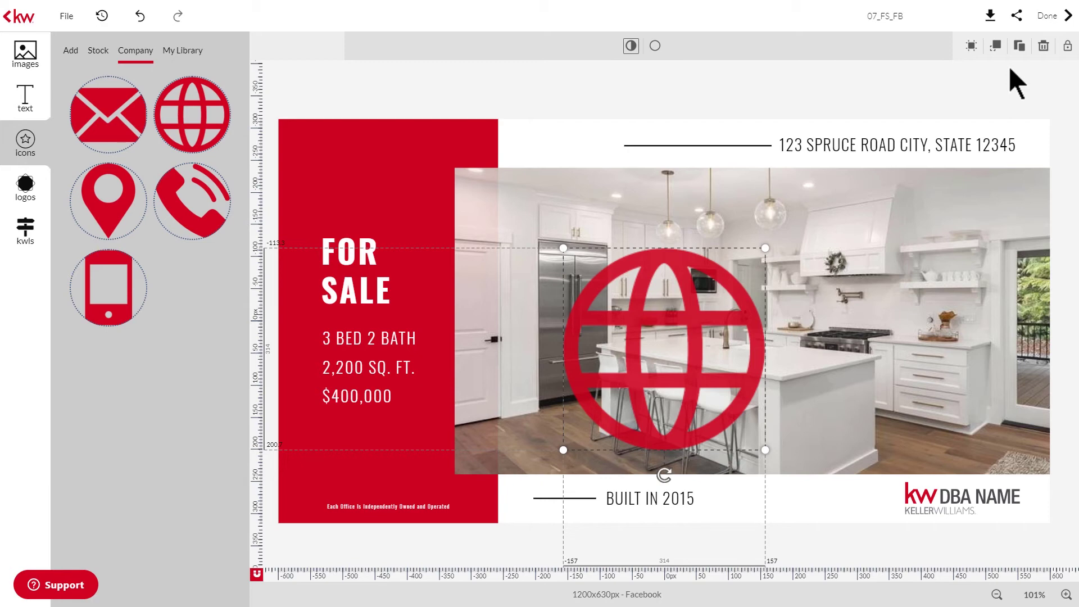
key("Delete")
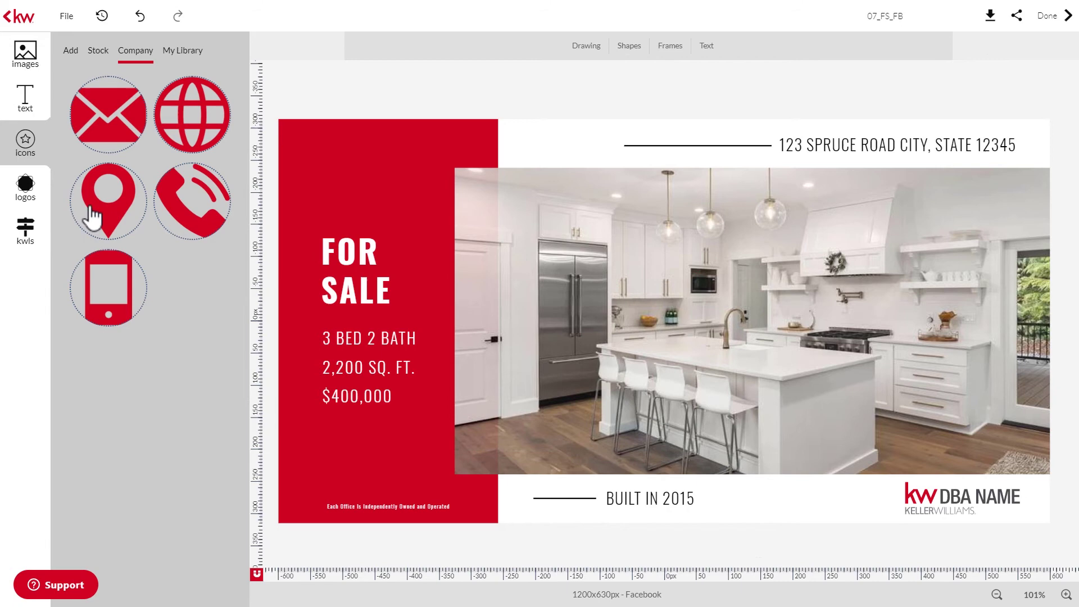
- Examine the logos in the personal library and in the company folders Misc, KW DBA, LABS and KW
left_click(26, 190)
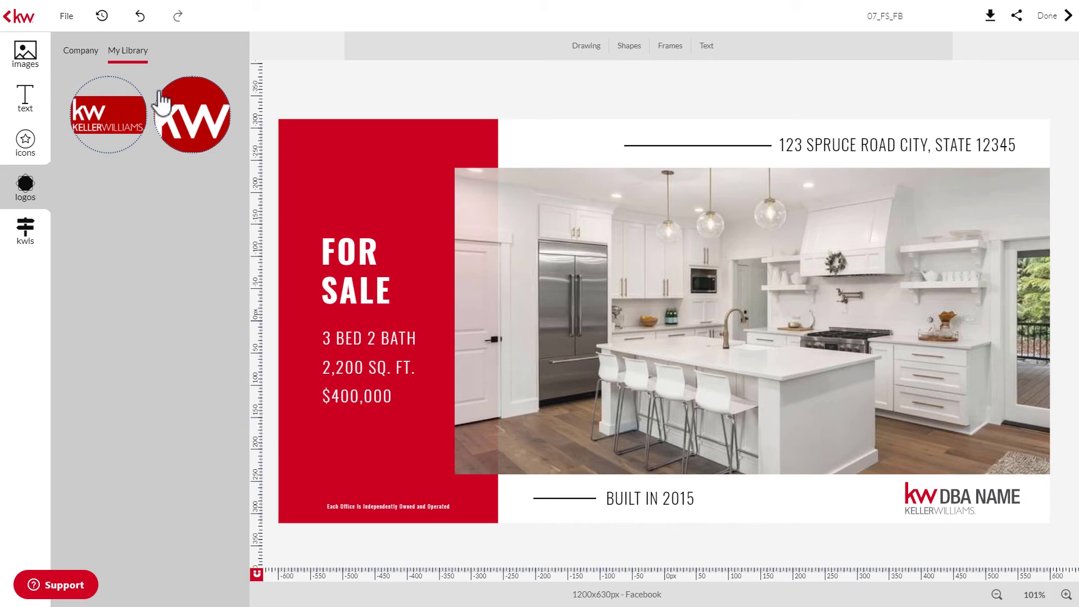
left_click(83, 50)
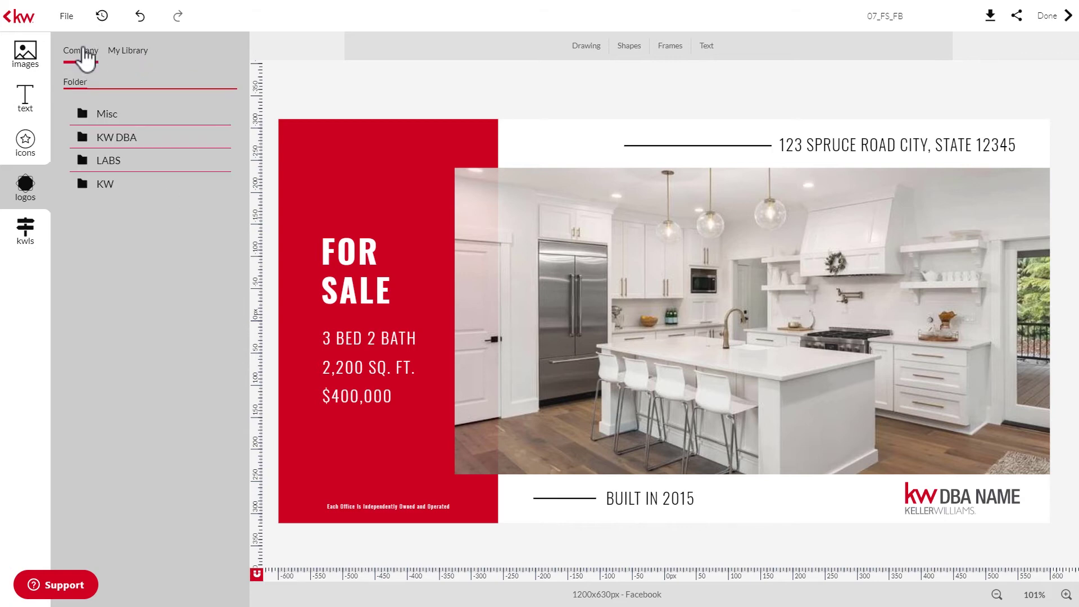
left_click(112, 114)
left_click(85, 120)
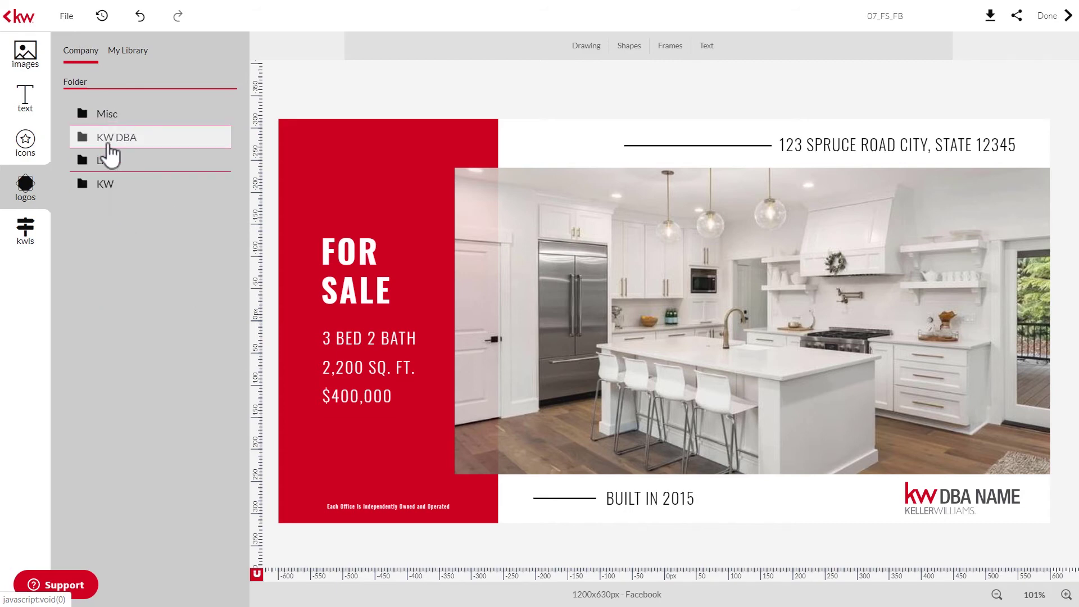
left_click(104, 139)
left_click(86, 118)
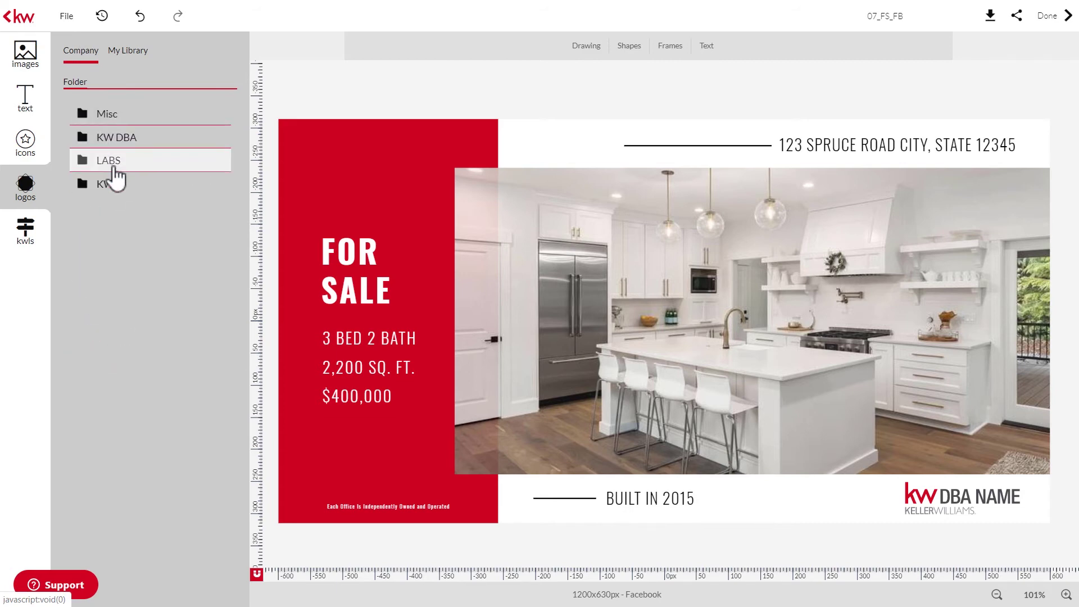
left_click(108, 161)
left_click(89, 118)
left_click(121, 184)
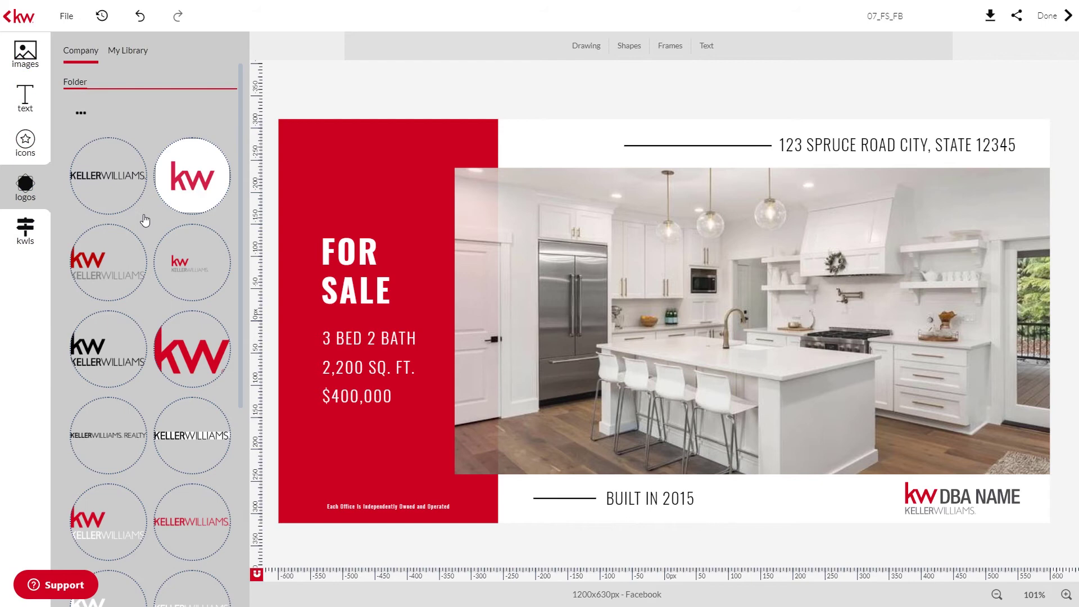
- Place the white rounded KW logo about 307 px wide at the kitchen photo's upper left and replace it with the red KW logo
left_click(182, 192)
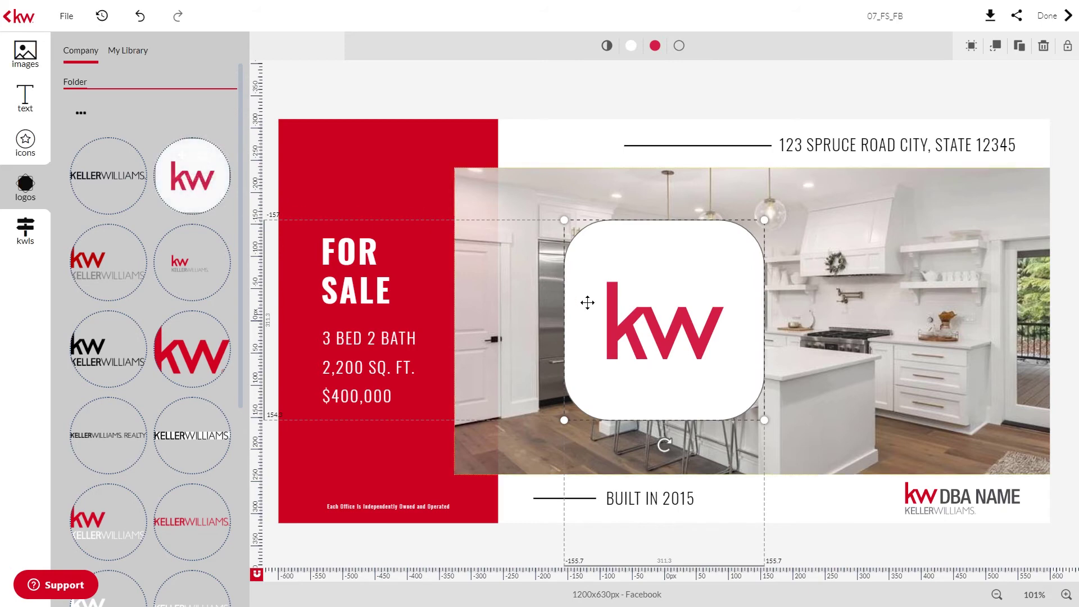
left_click_drag(611, 305, 509, 253)
left_click_drag(667, 366, 557, 260)
left_click_drag(570, 298, 663, 366)
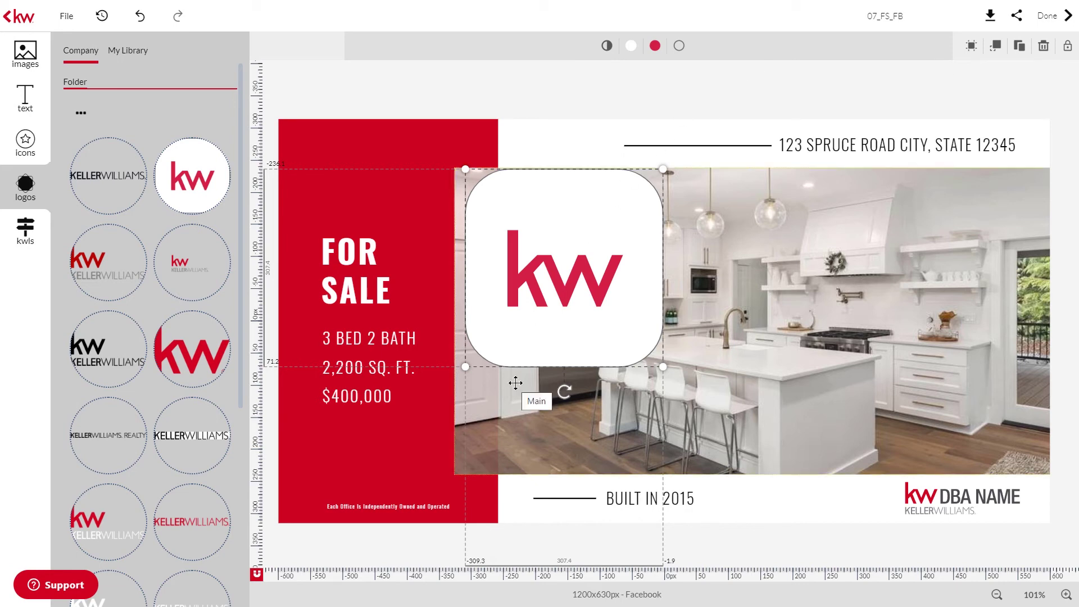
mouse_move(215, 360)
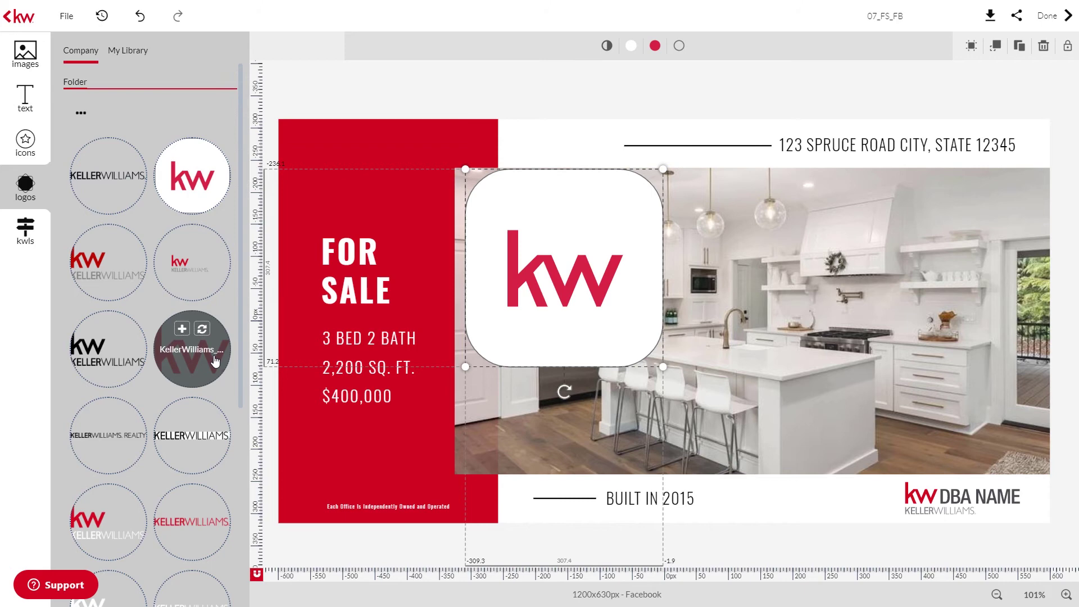
left_click(201, 332)
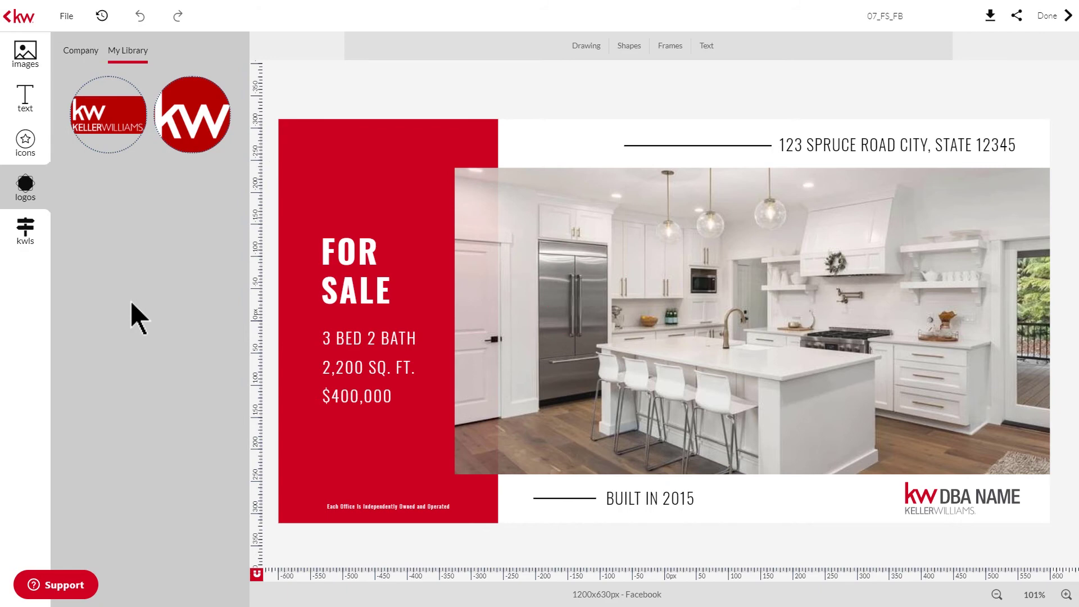
- Search the KW listings for a property by its listing address
left_click(28, 239)
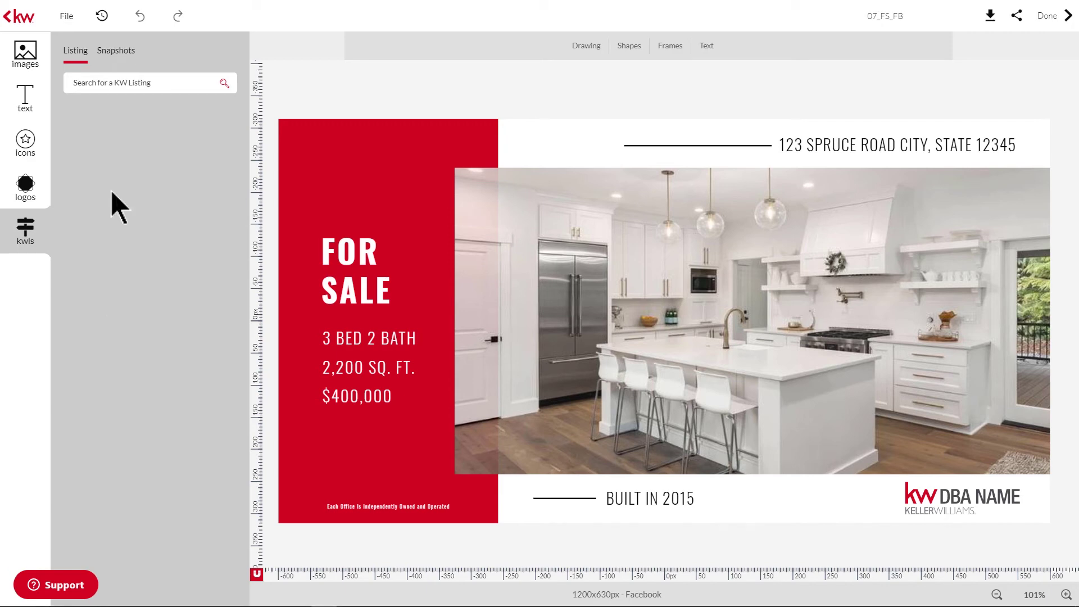
left_click(158, 83)
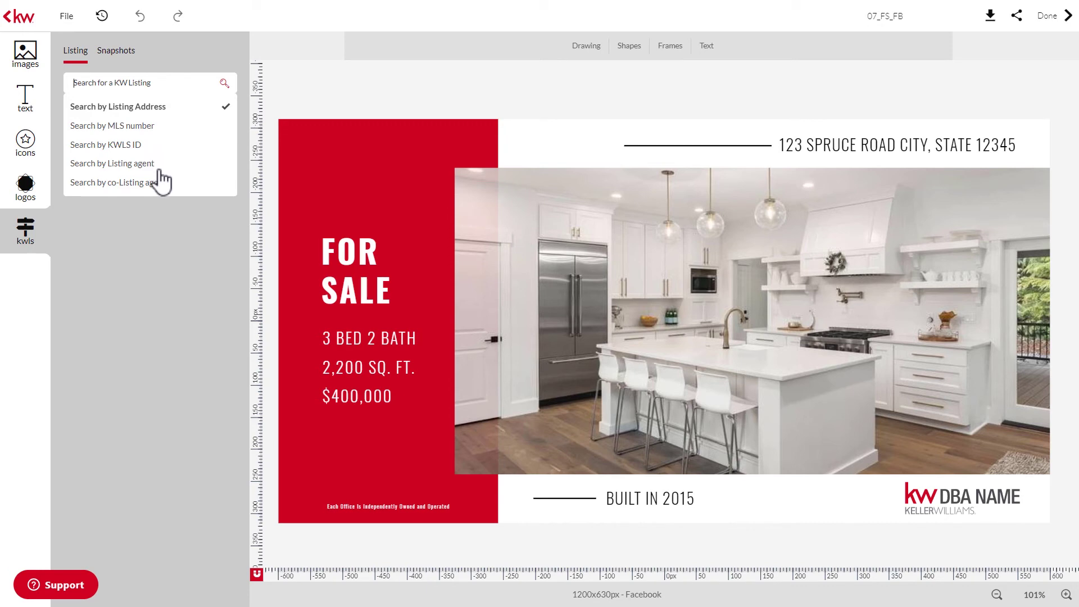
left_click(169, 83)
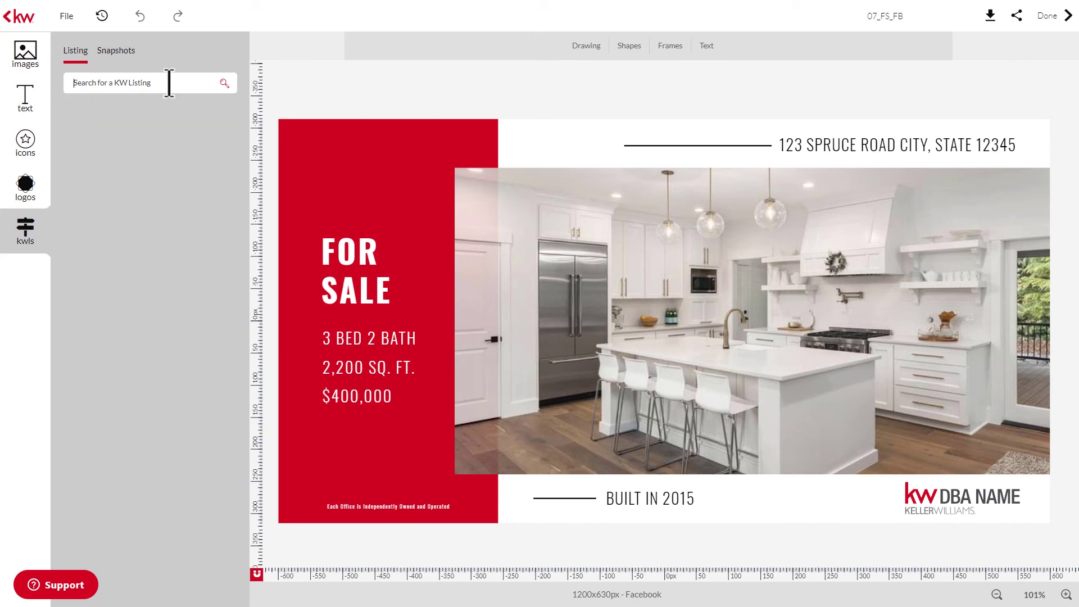
type("1600")
left_click(230, 150)
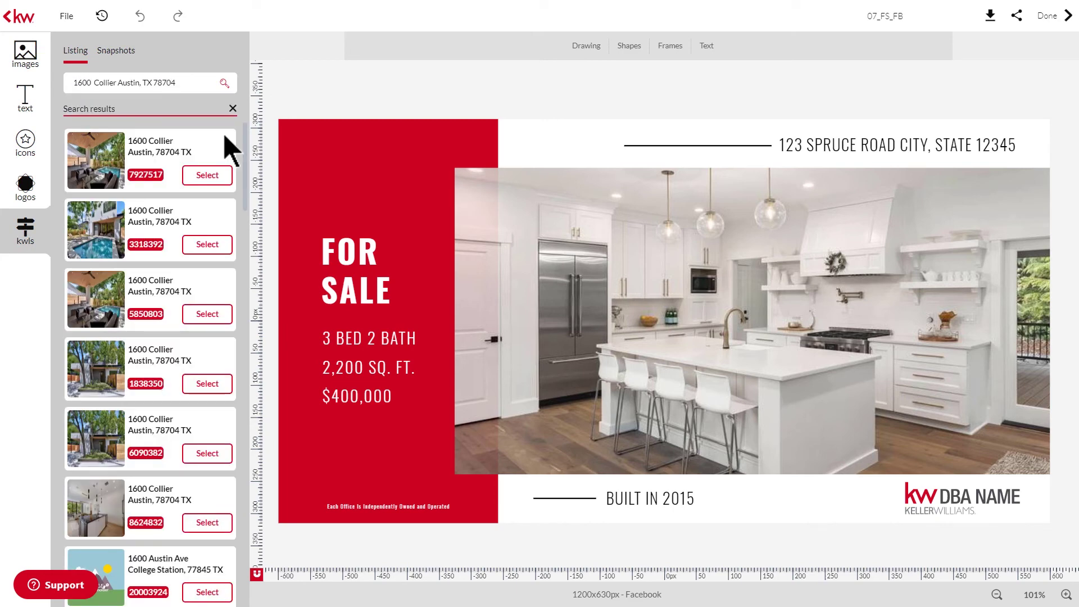
- Select the first listing found and insert its covered patio and pool photo into the design
left_click(217, 176)
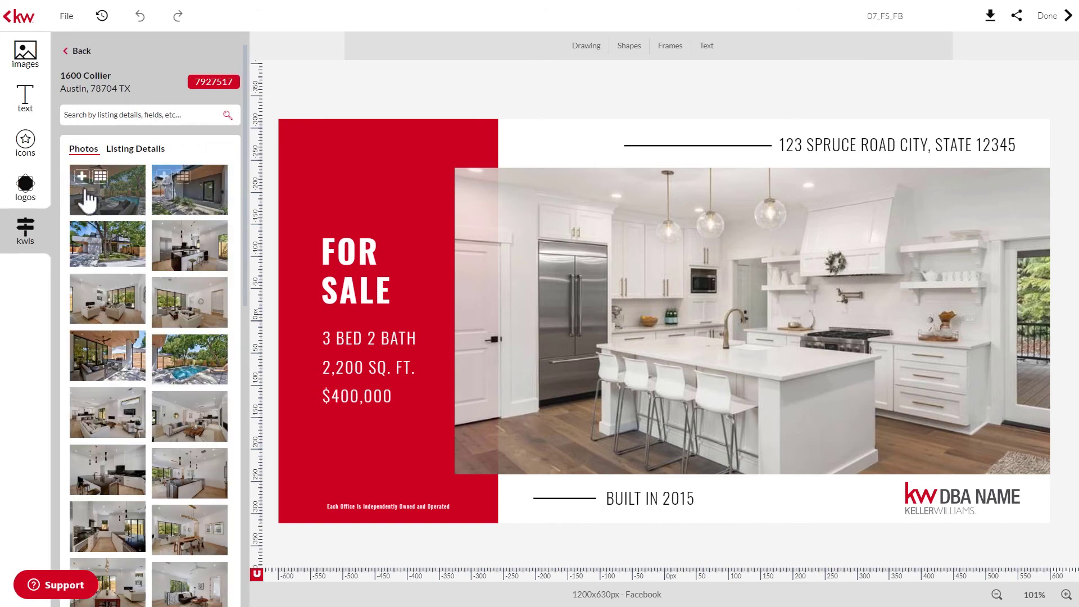
left_click(83, 178)
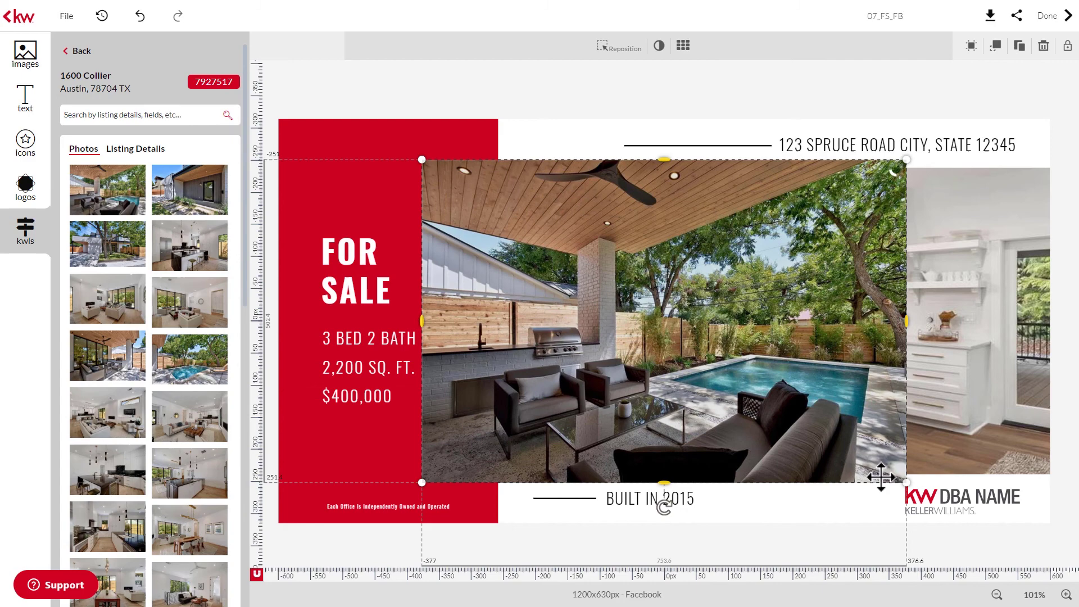
- Delete the covered patio photo and its remaining image placeholder from the design
left_click_drag(877, 463, 815, 421)
key("Delete")
key("Delete")
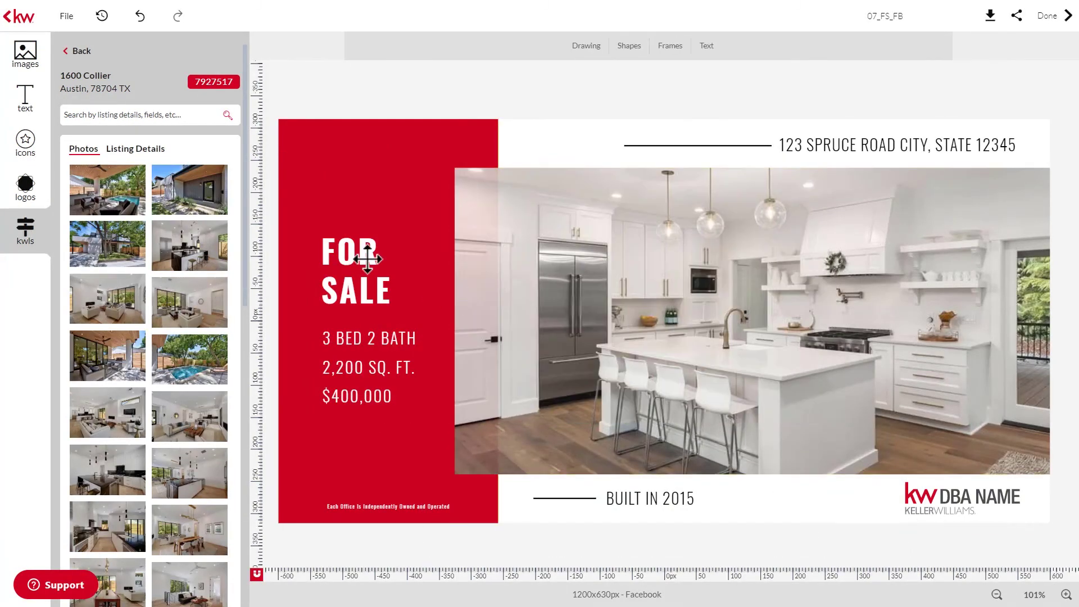
- Insert the property address from the listing details, place it above the kitchen photo's upper left, and delete it again
left_click(135, 149)
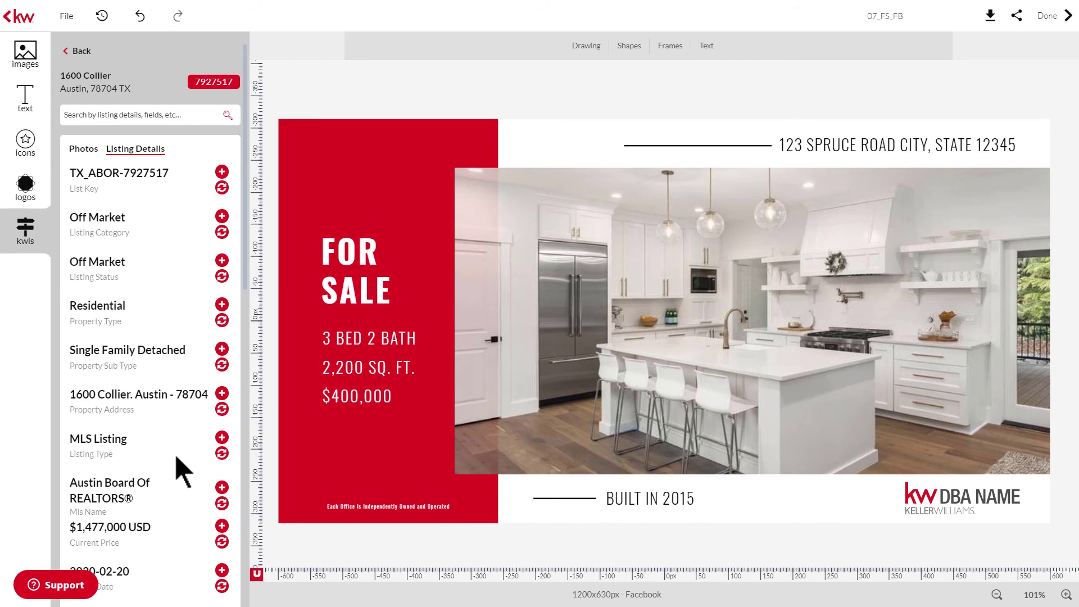
left_click(222, 394)
mouse_move(609, 324)
left_mouse_down()
mouse_move(539, 137)
mouse_move(431, 172)
mouse_move(542, 152)
left_mouse_up()
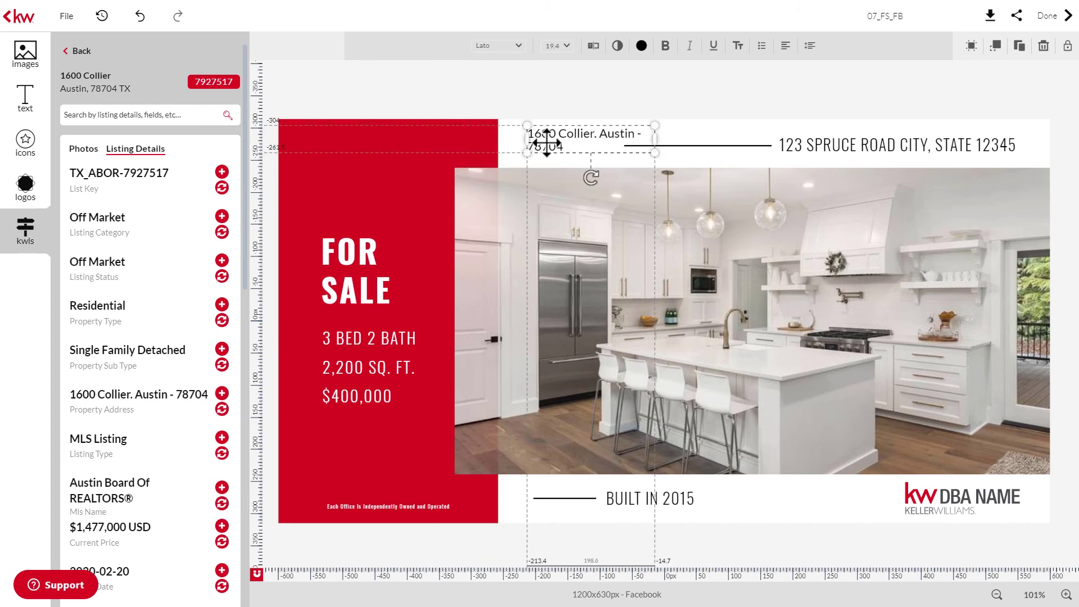
key("Delete")
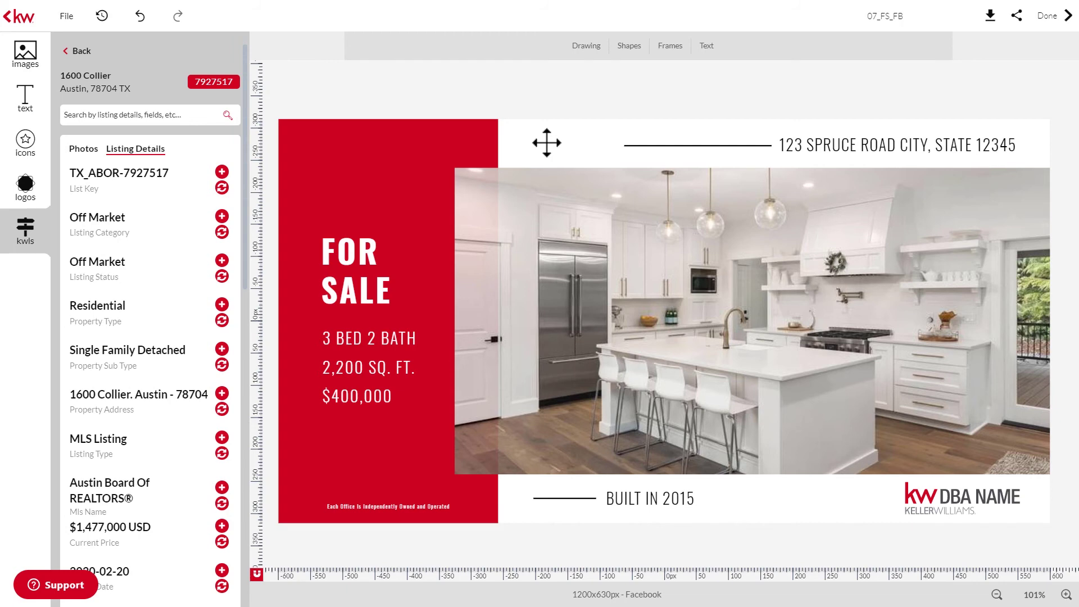
- Search the neighborhood snapshots by neighborhood name for Barton Hills
left_click(78, 52)
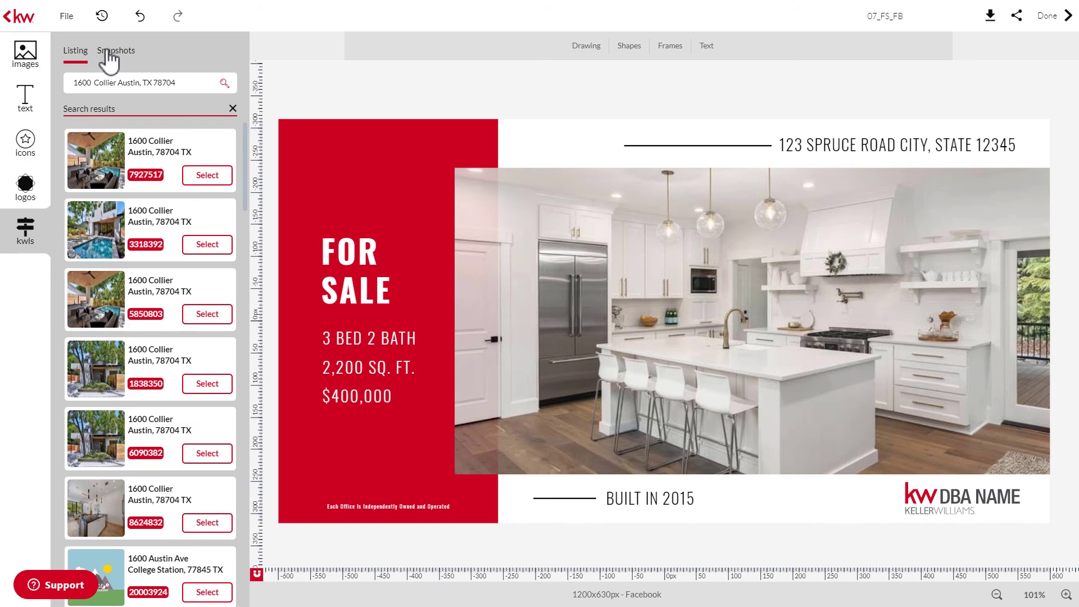
left_click(110, 59)
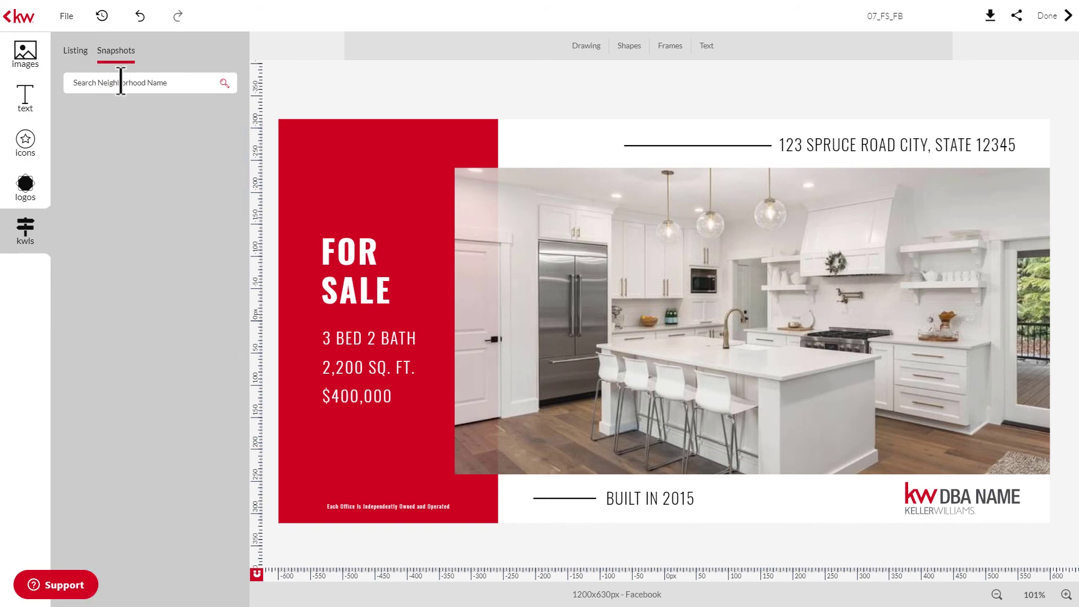
left_click(121, 83)
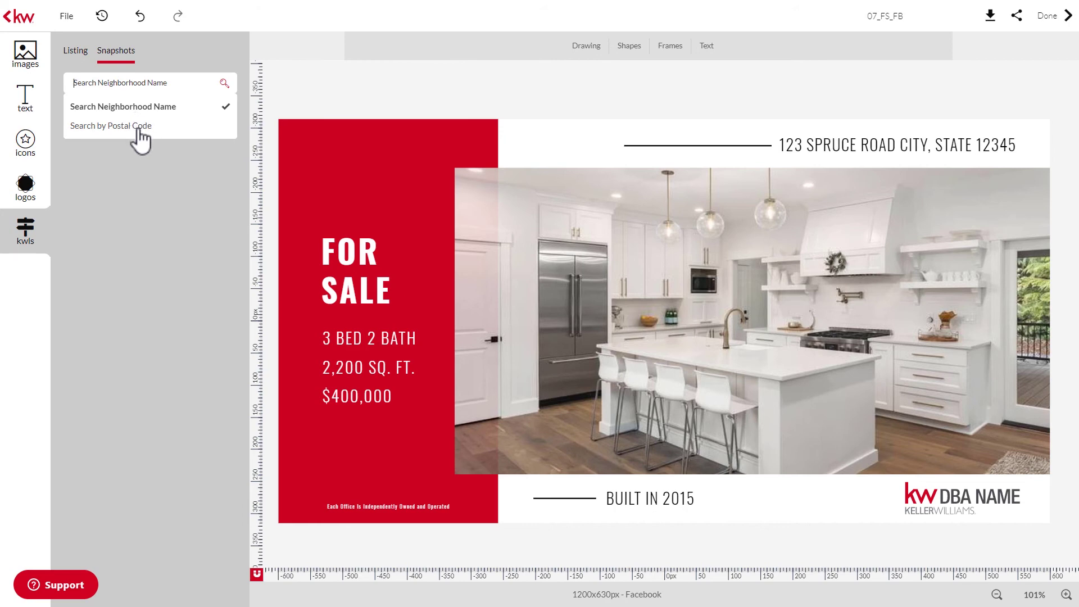
left_click(129, 84)
type("Barton Hills")
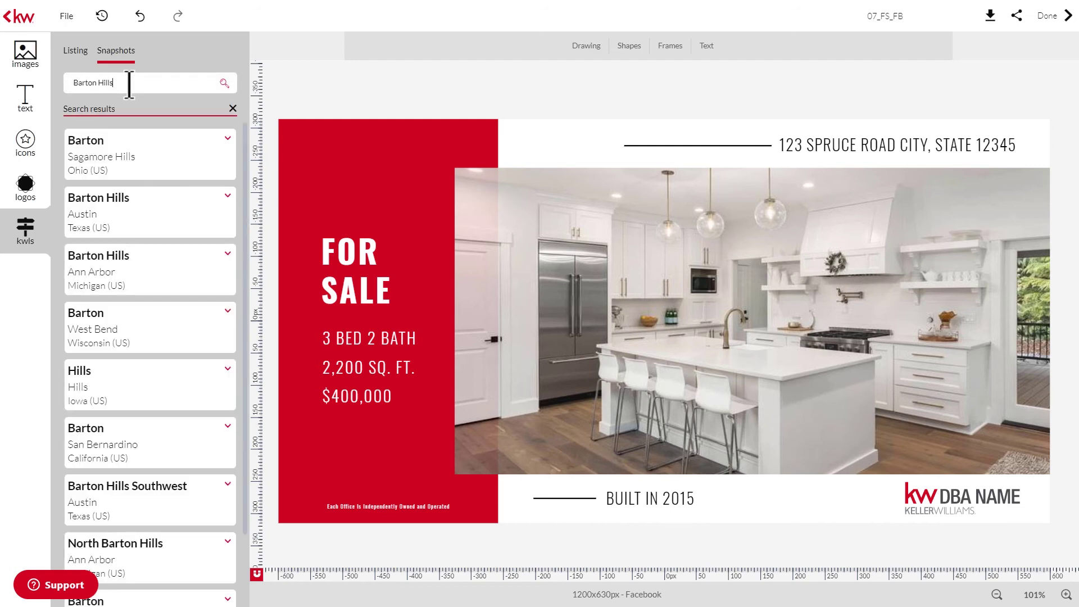
- Insert the tall market snapshot of Barton Hills, Austin, and fit it about 184 px wide over the kitchen photo's left edge
left_click(193, 216)
scroll(193, 216, "down", 1)
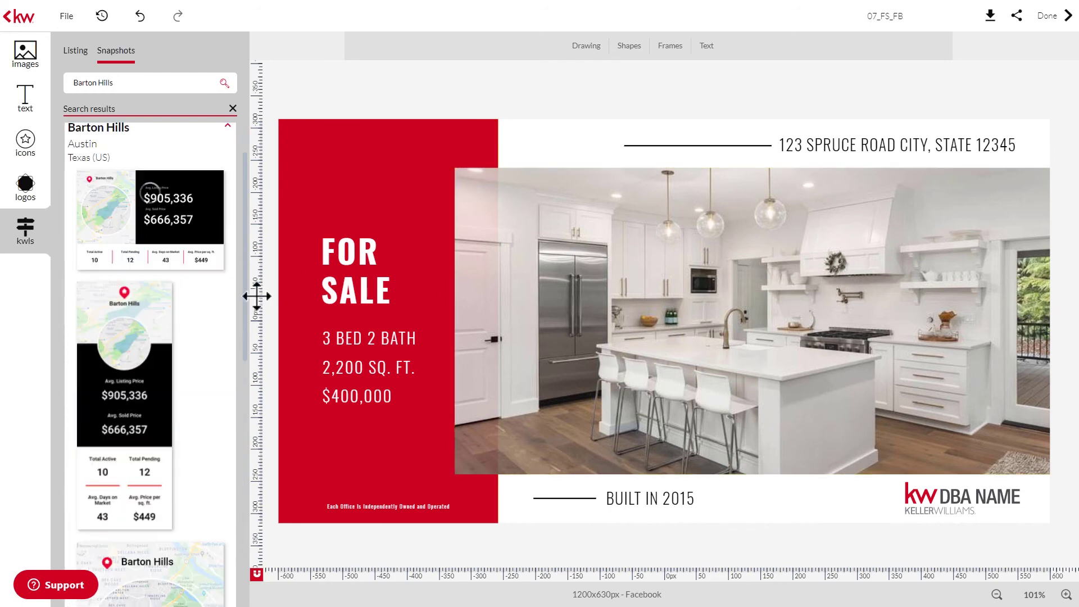
scroll(206, 295, "down", 2)
scroll(204, 294, "down", 3)
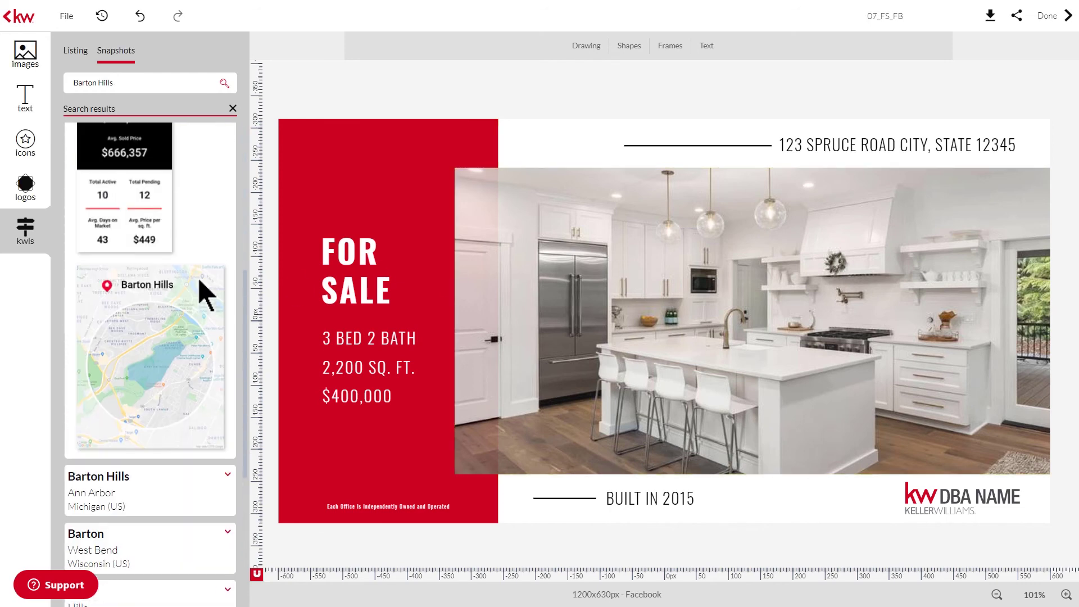
scroll(204, 294, "up", 6)
left_click(115, 382)
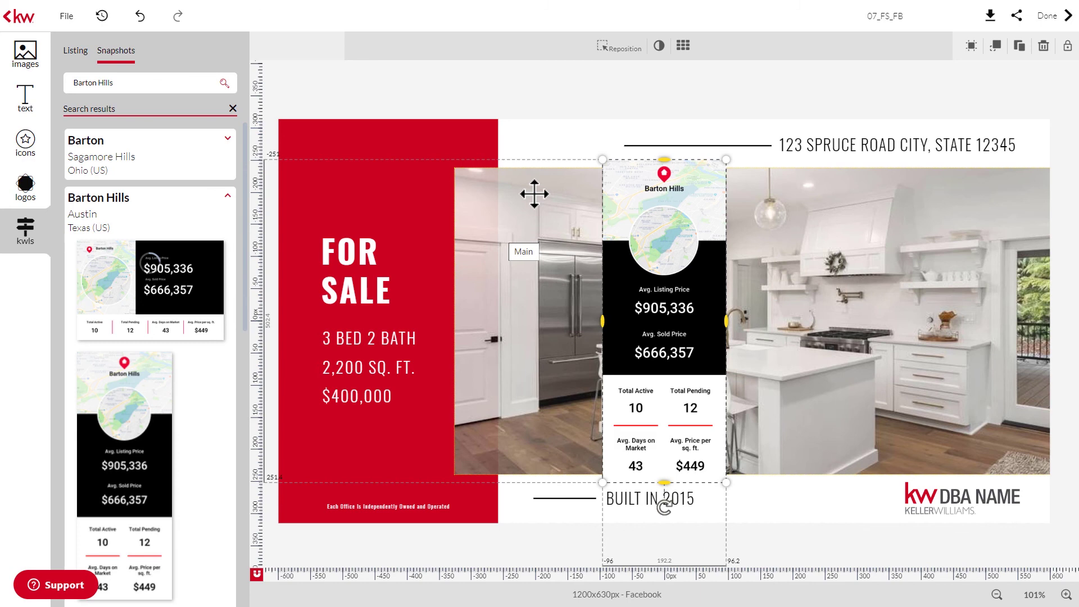
left_click_drag(533, 194, 548, 428)
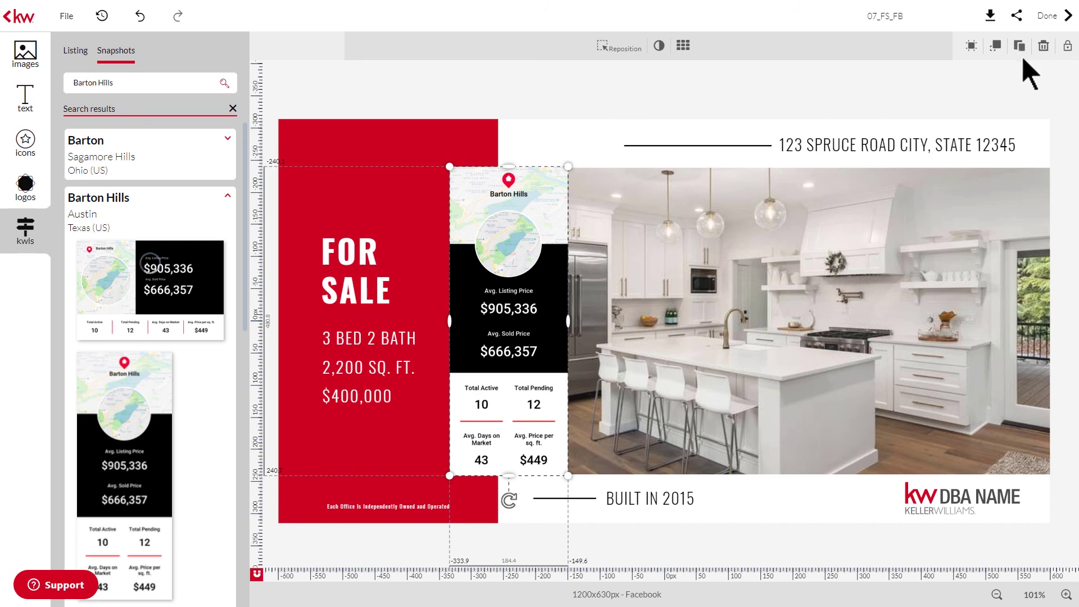
- Delete the Barton Hills snapshot and its remaining image placeholder from the design
key("Delete")
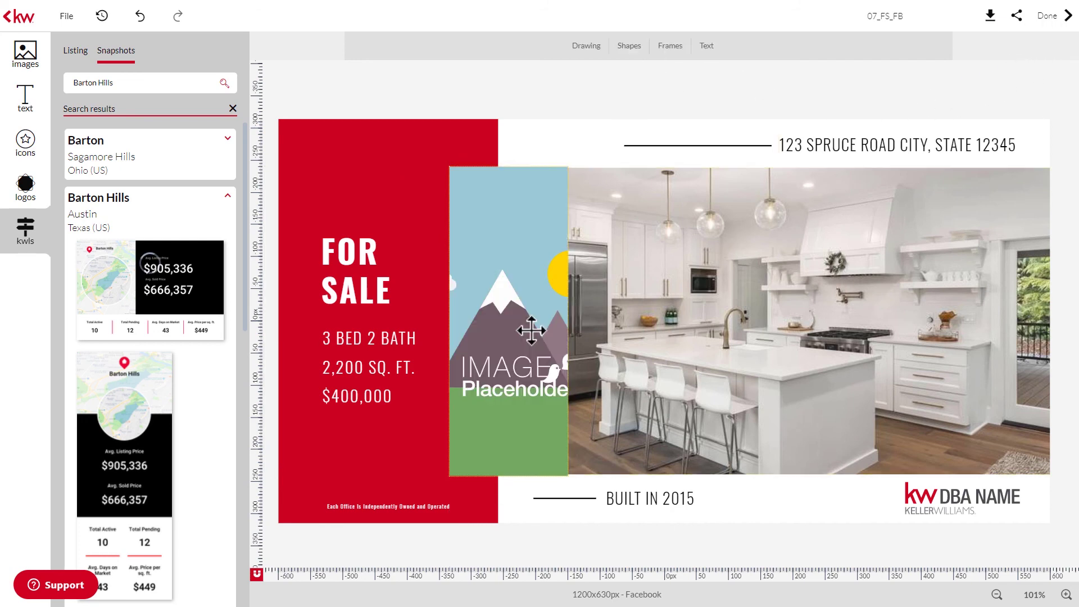
key("Delete")
left_click(737, 101)
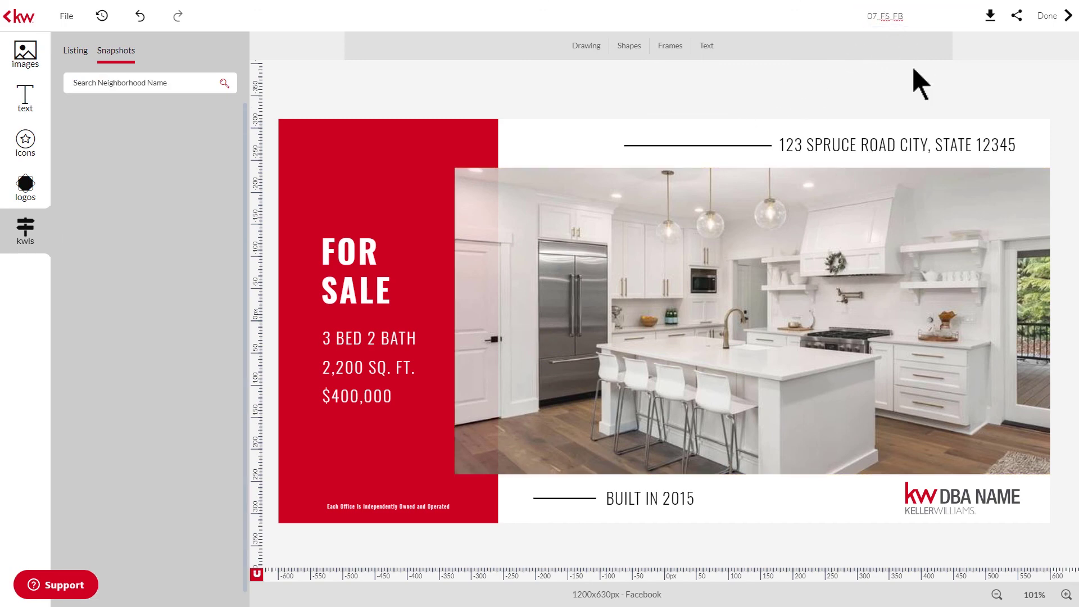
- Examine the design's download options and the sharing options for this design and for the project
left_click(985, 23)
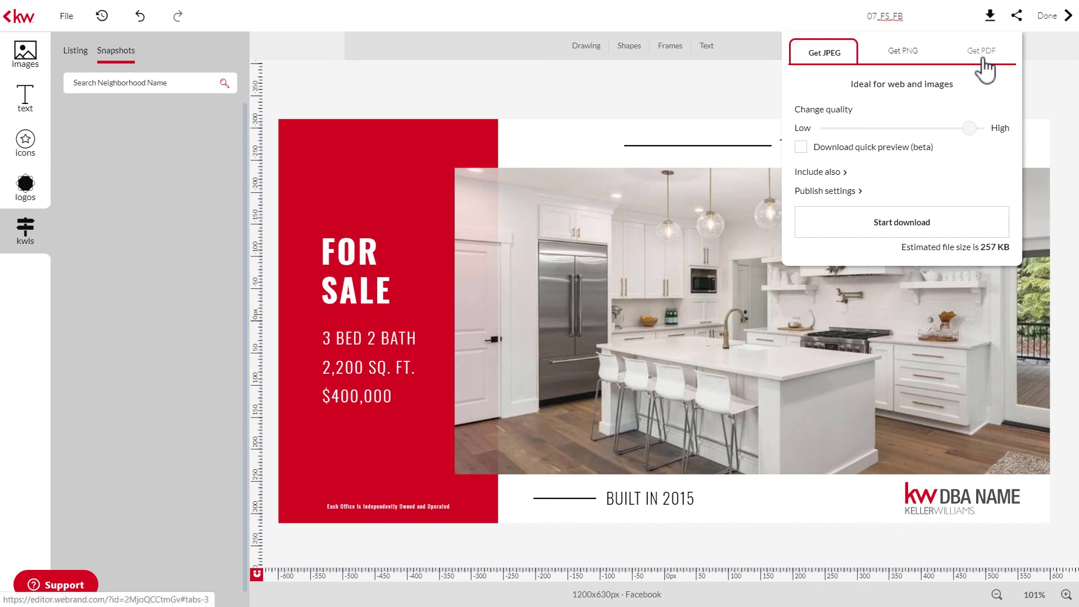
left_click(1040, 69)
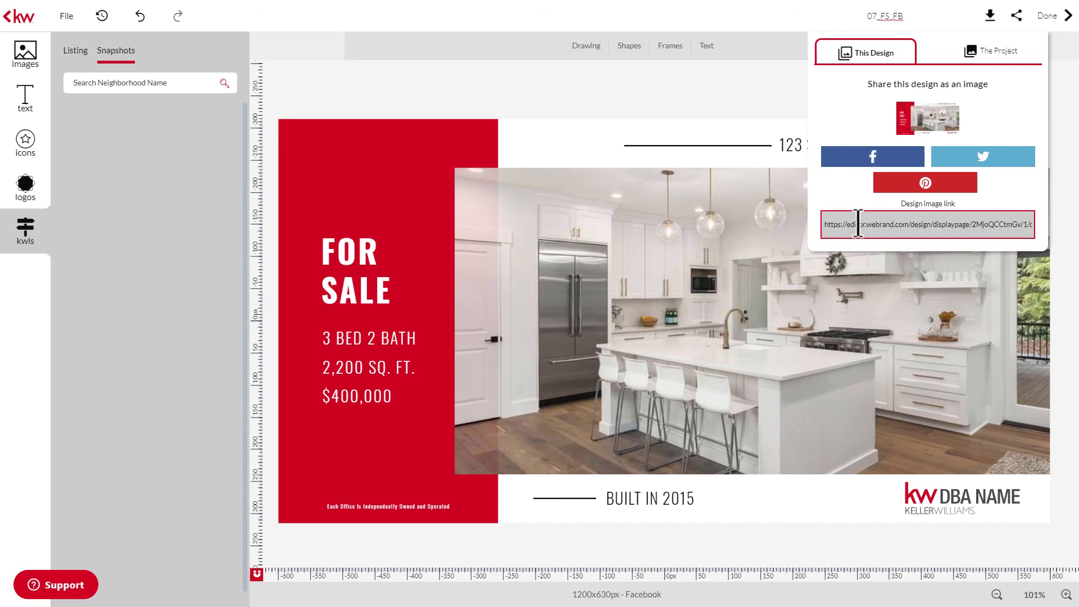
left_click(992, 55)
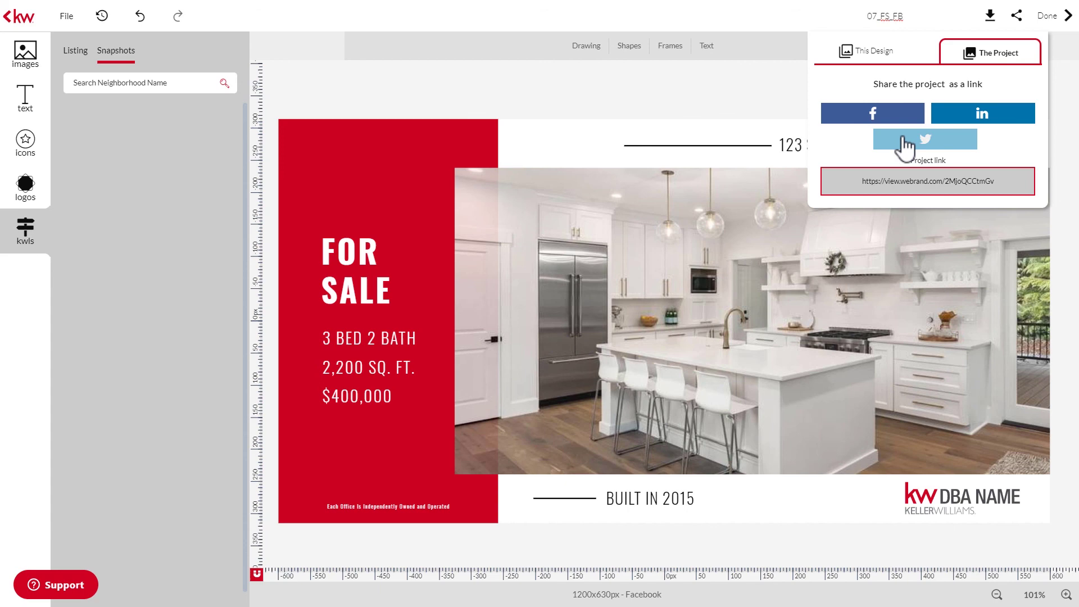
left_click(1065, 96)
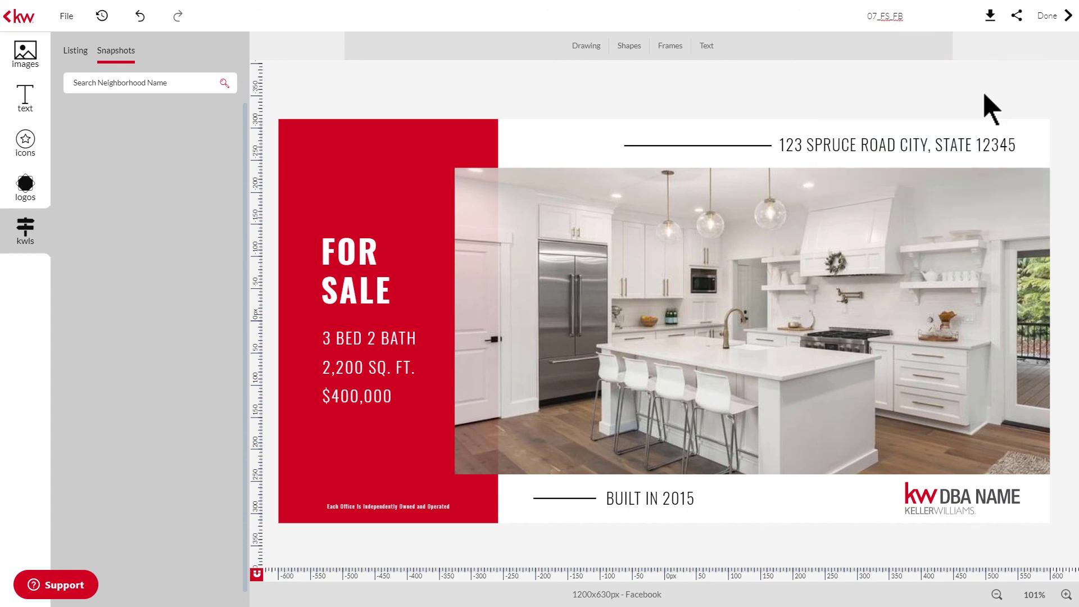
- Finish editing the design and open Keller Williams University from the help information
left_click(1052, 16)
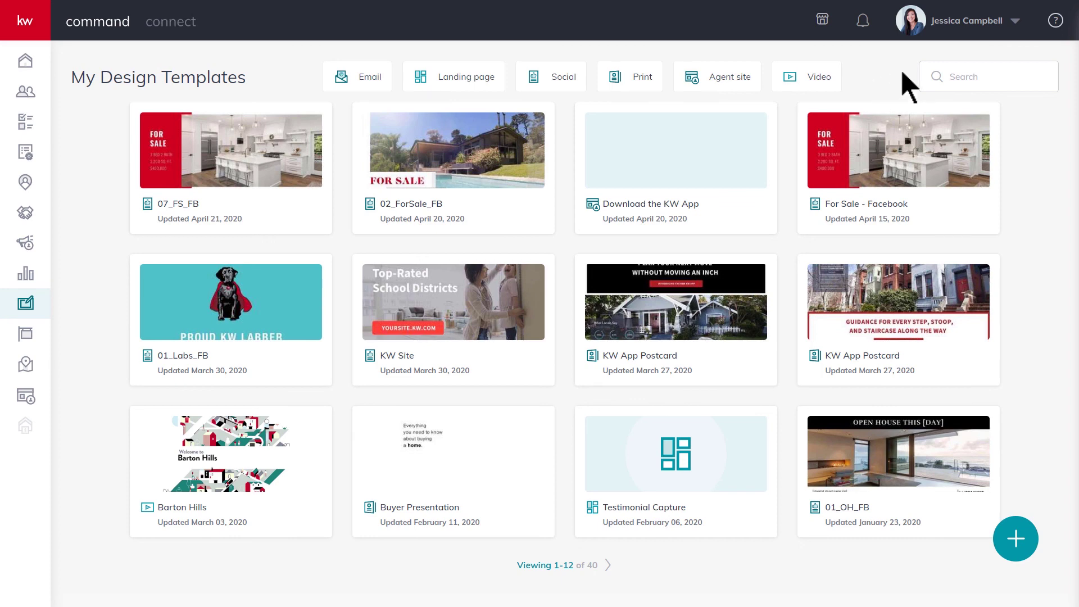
left_click(1055, 22)
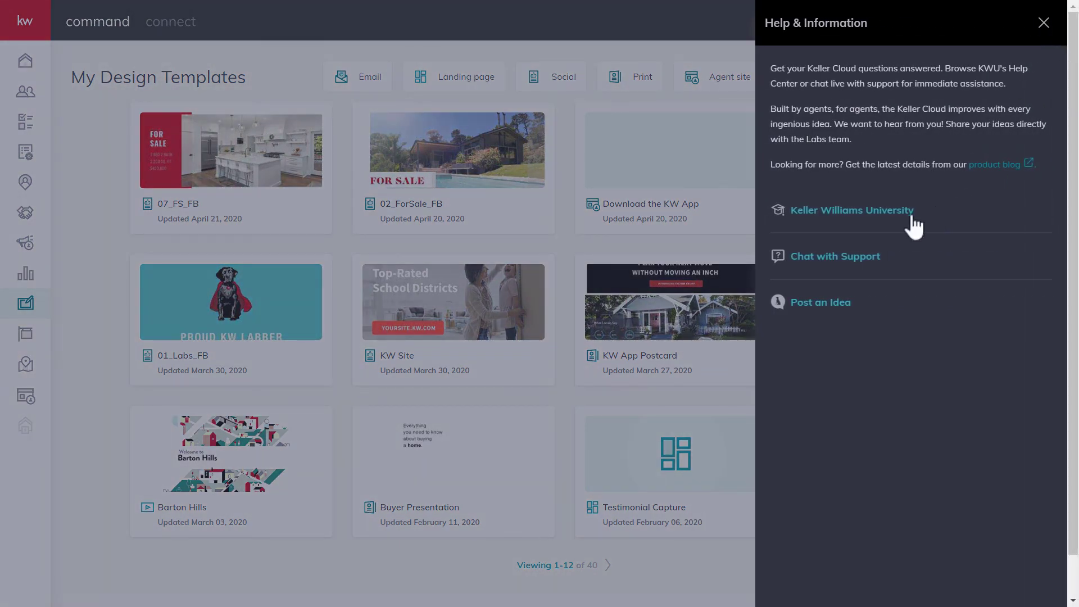
left_click(911, 216)
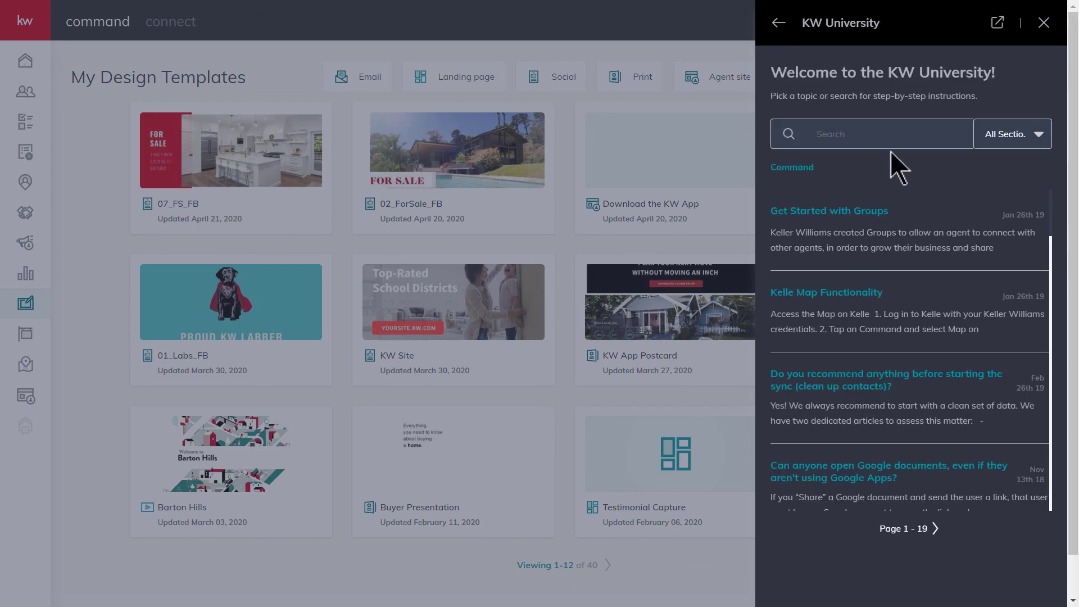